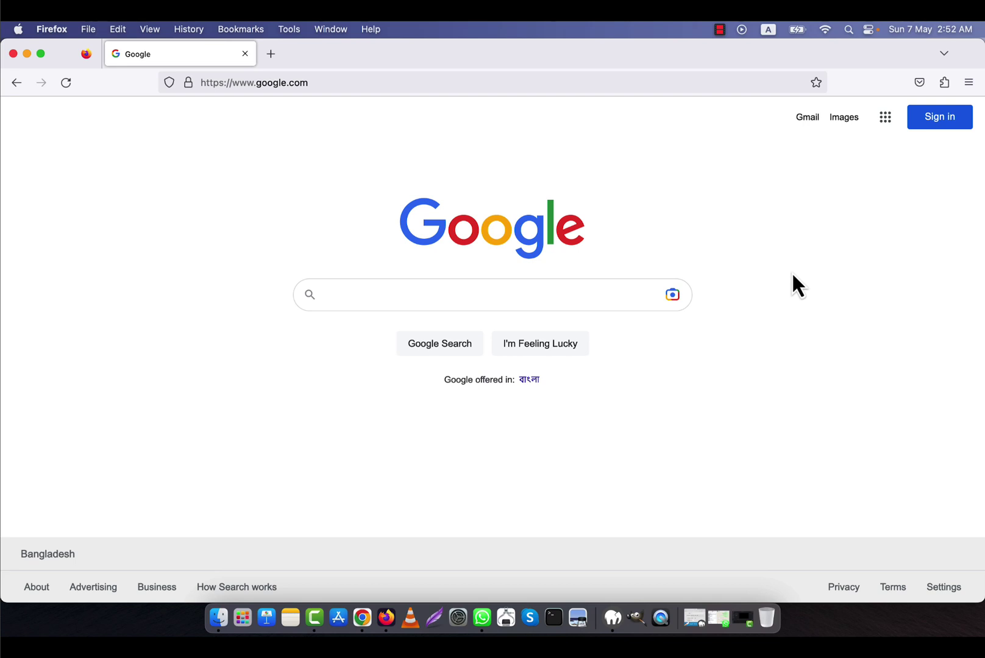
Search Google for laravel, then open the official Laravel website's documentation
click(367, 294)
text(laravel)
key(Return)
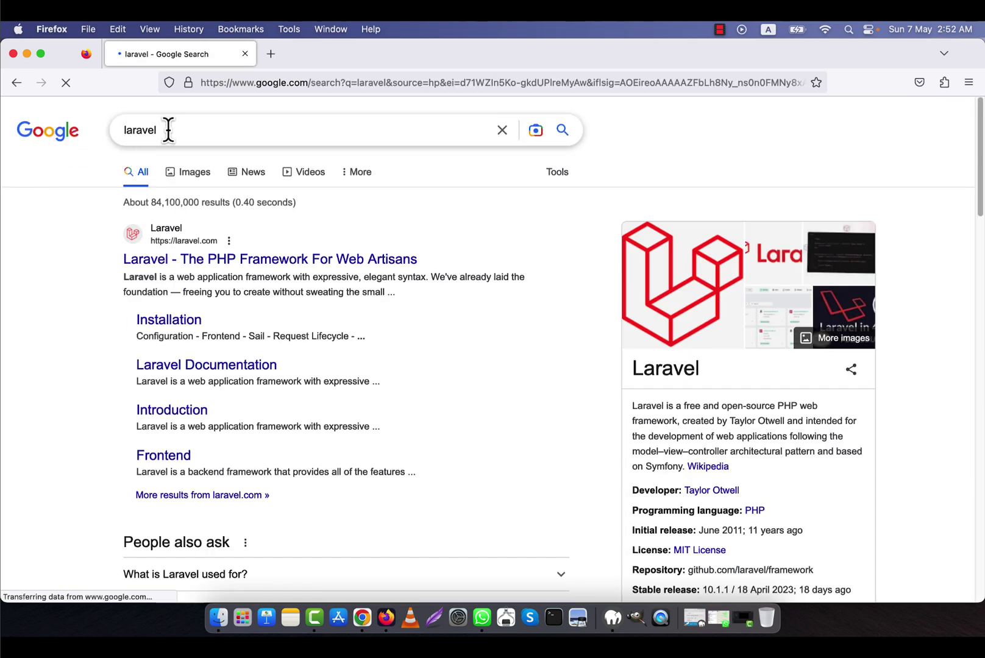
click(218, 267)
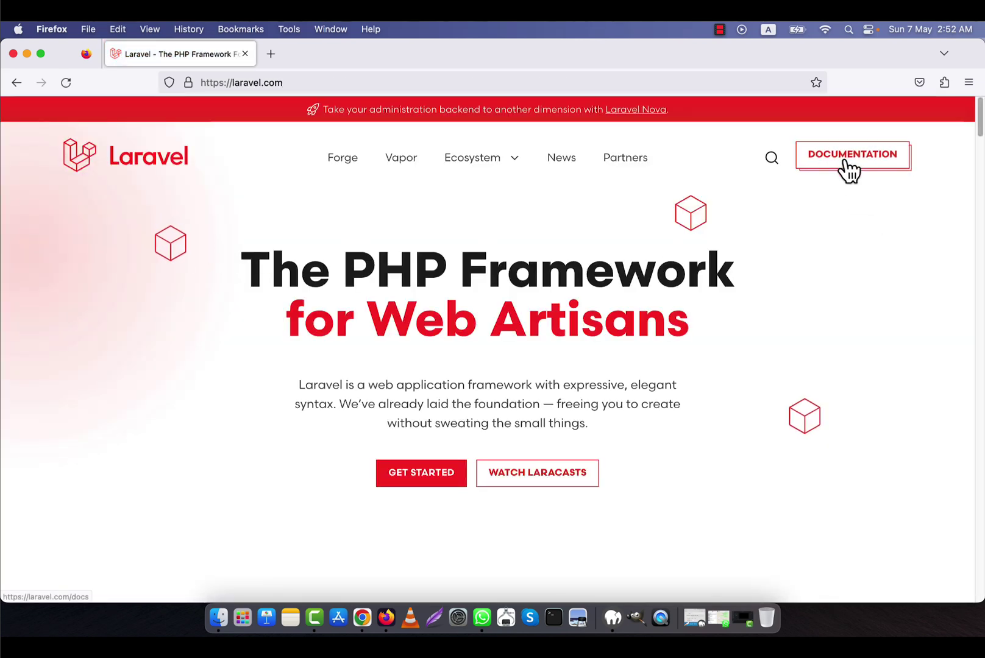
click(856, 163)
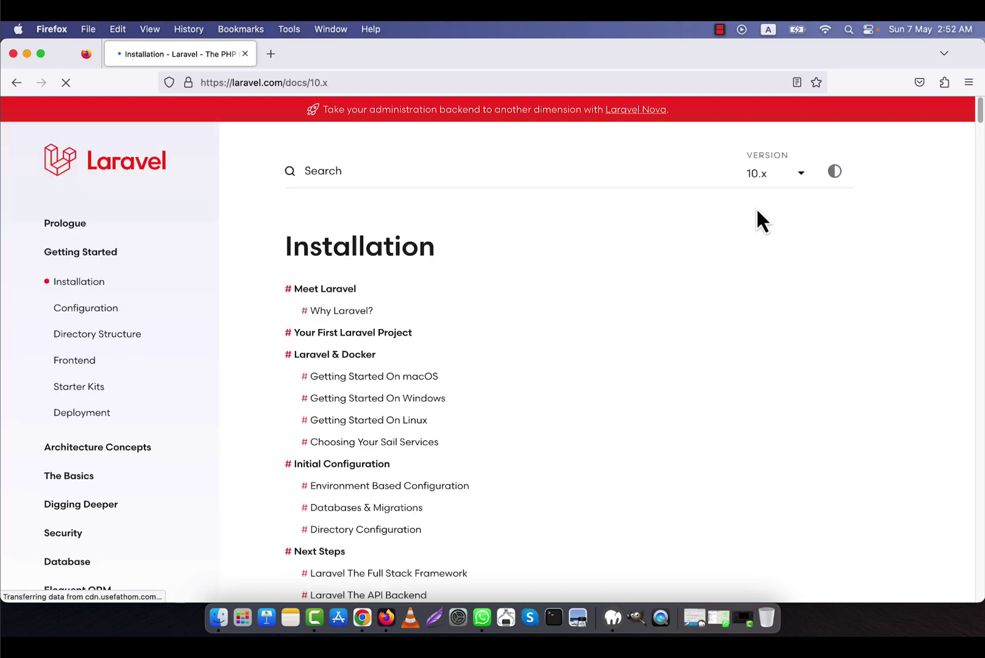
Keep version 10.x of the documentation and read its project creation commands under Your First Laravel Project
click(764, 175)
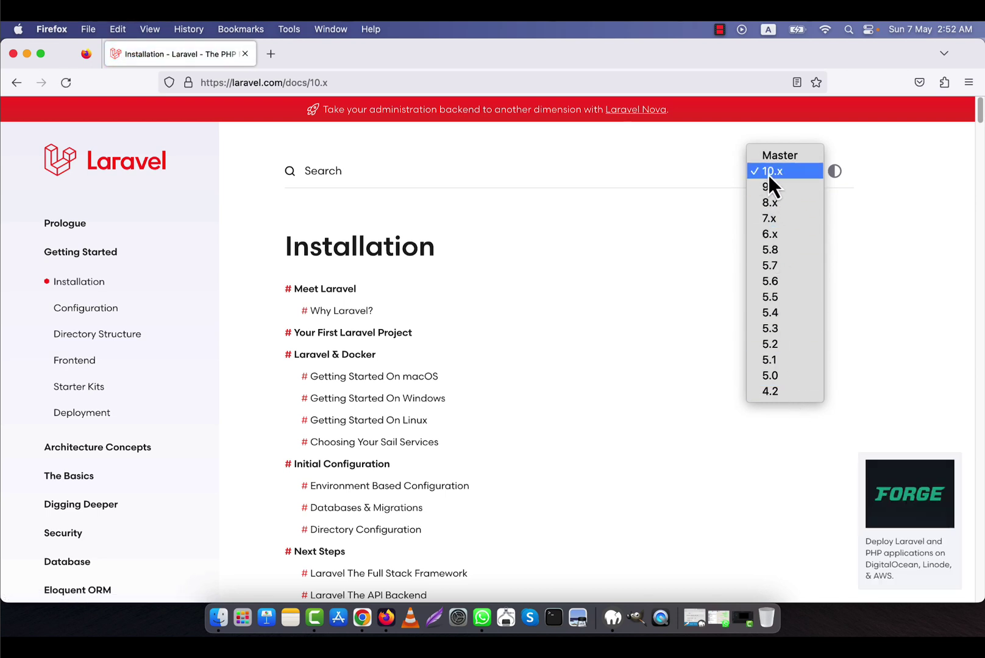
click(774, 174)
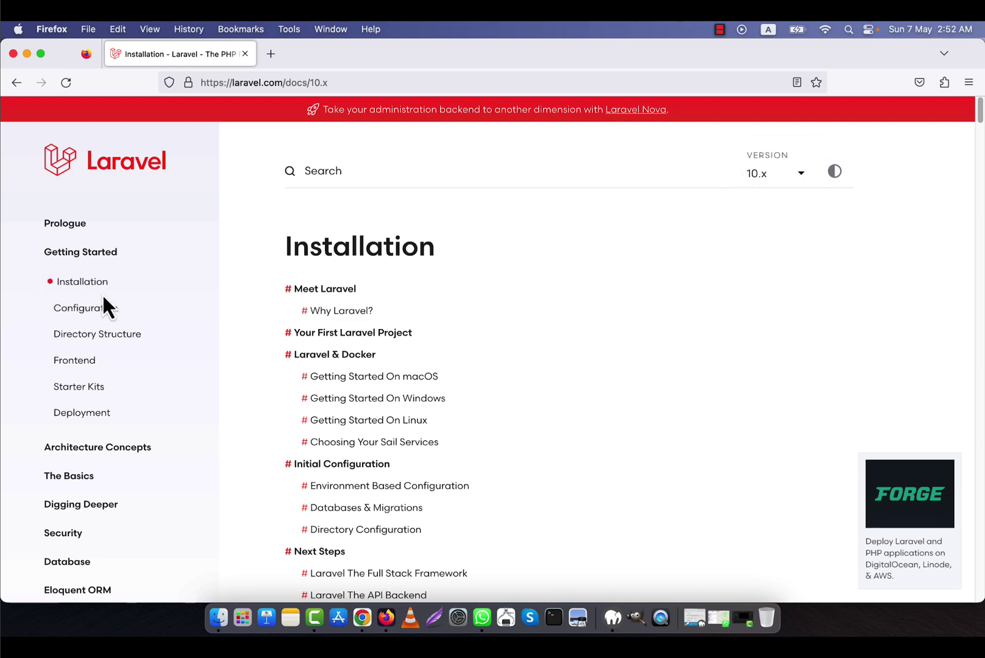
scroll(375, 345, down, 5)
scroll(387, 356, down, 15)
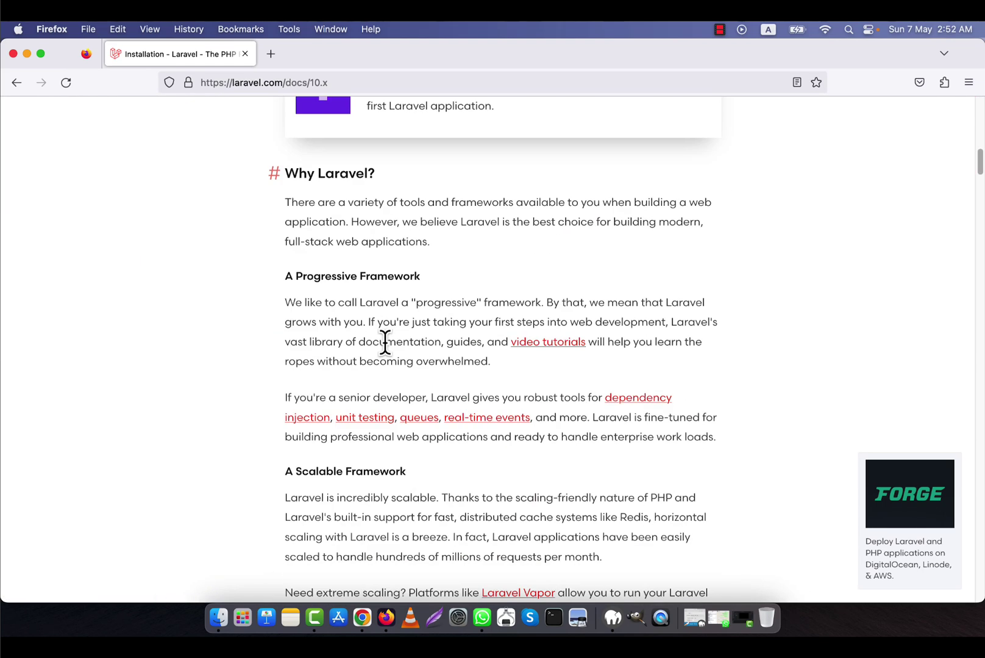
scroll(398, 346, down, 3)
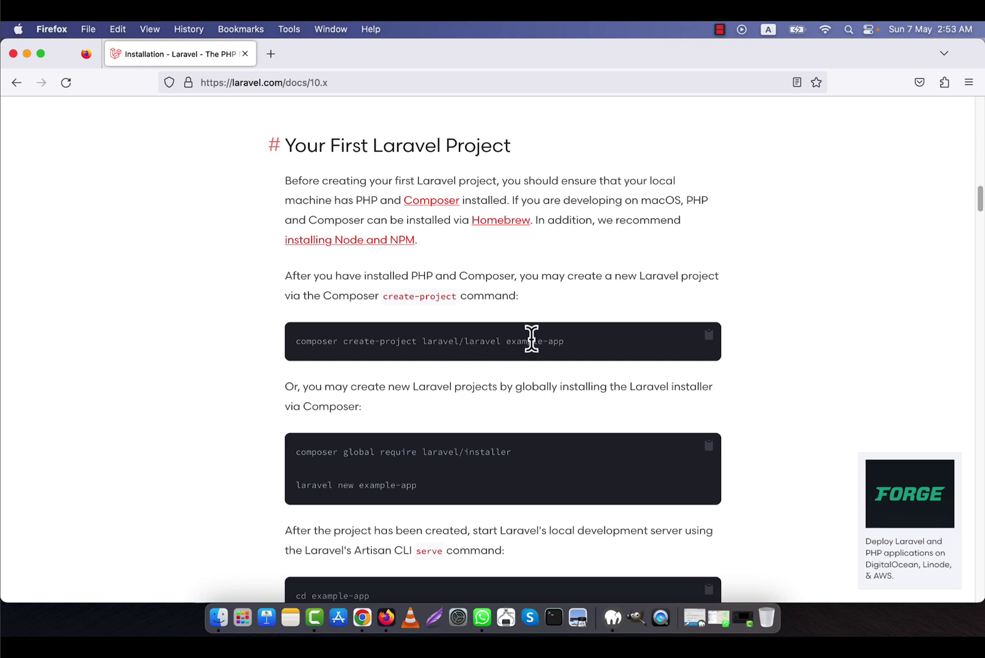
scroll(580, 356, up, 15)
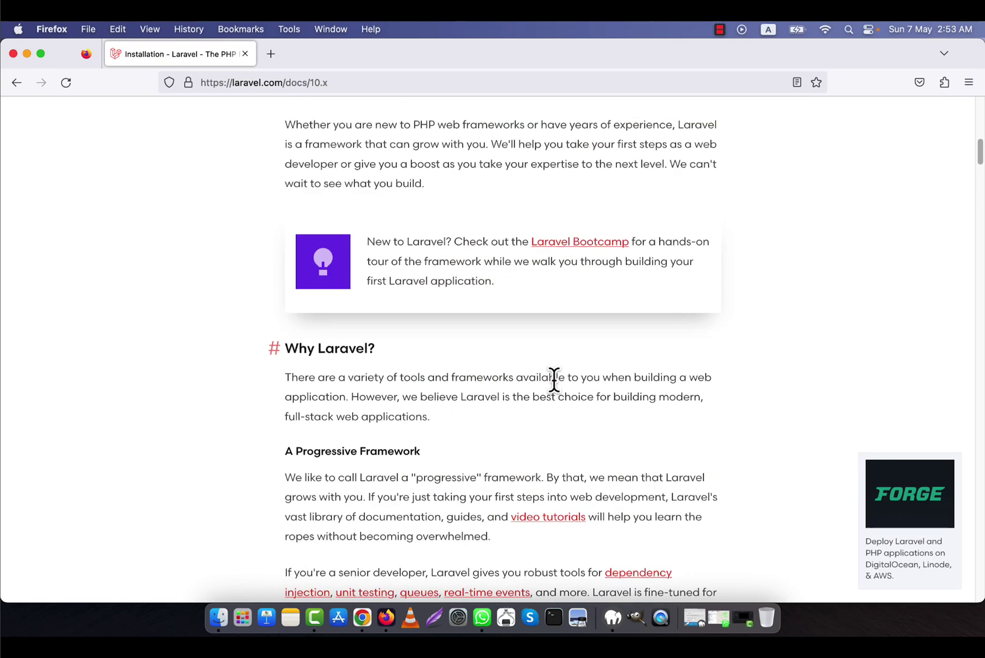
Examine the version number in the 9.x documentation's Composer create-project command
click(771, 173)
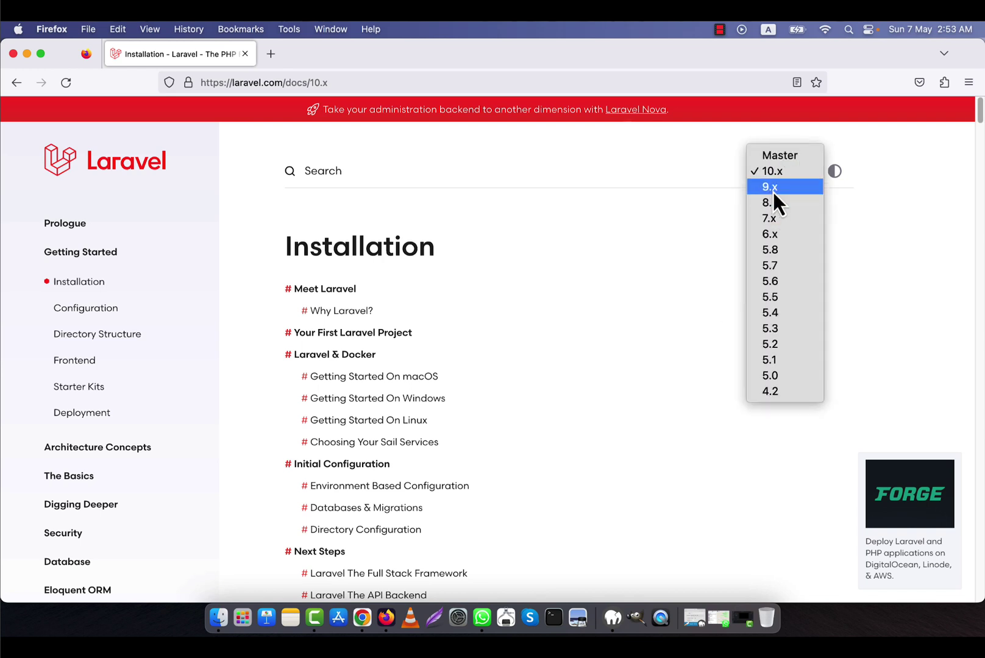
click(773, 189)
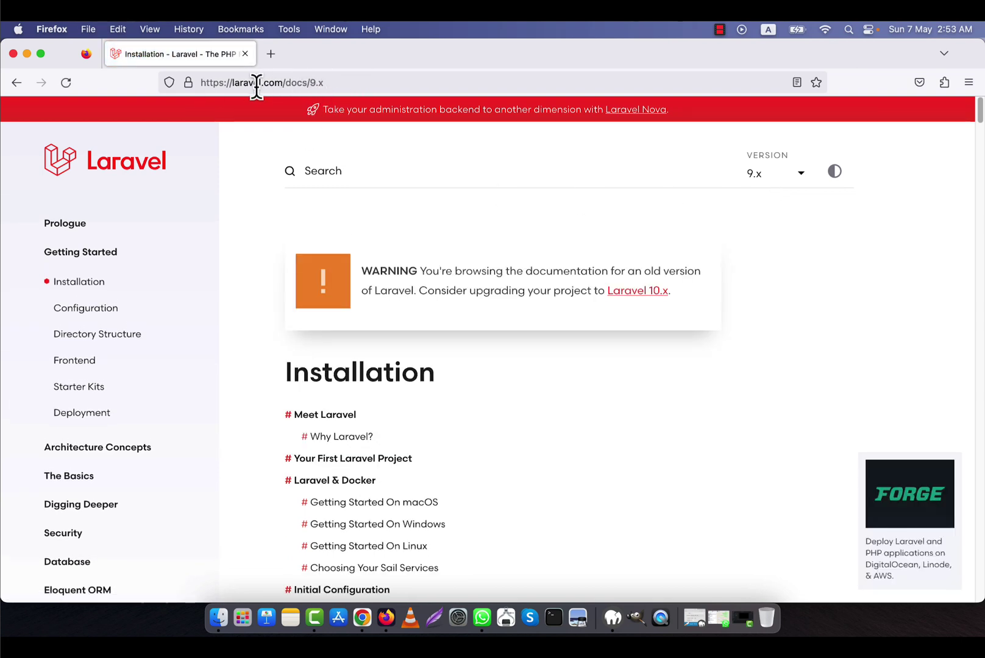
scroll(583, 402, down, 8)
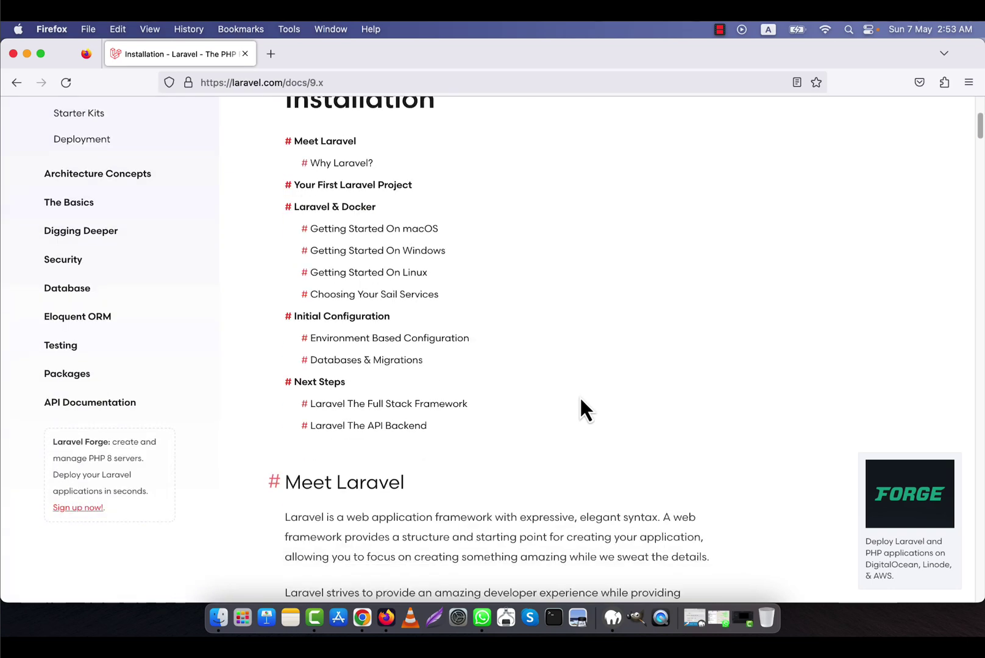
scroll(582, 401, down, 15)
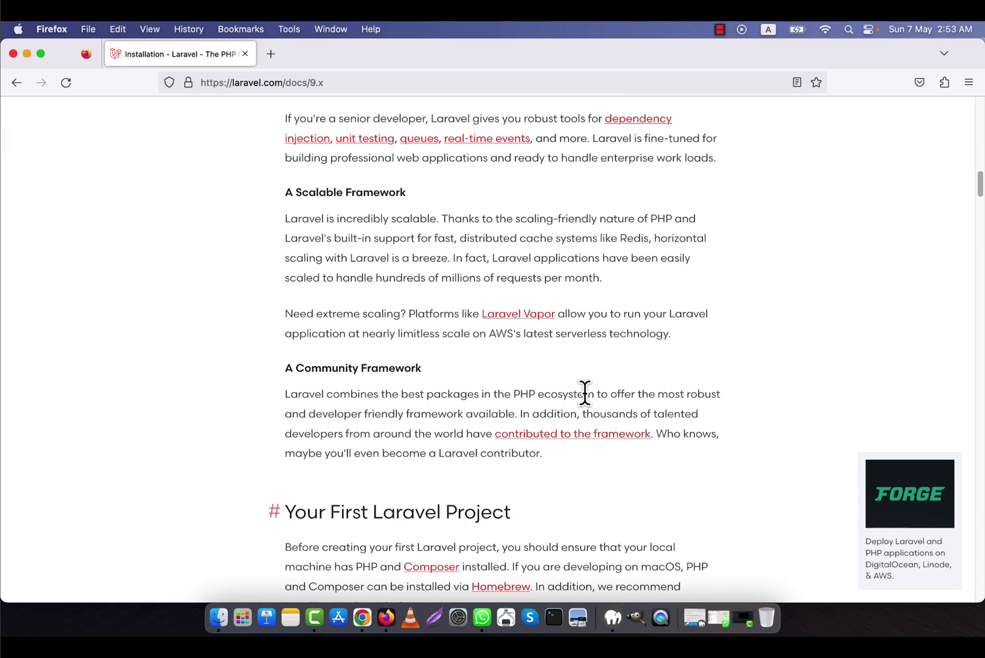
scroll(586, 396, down, 3)
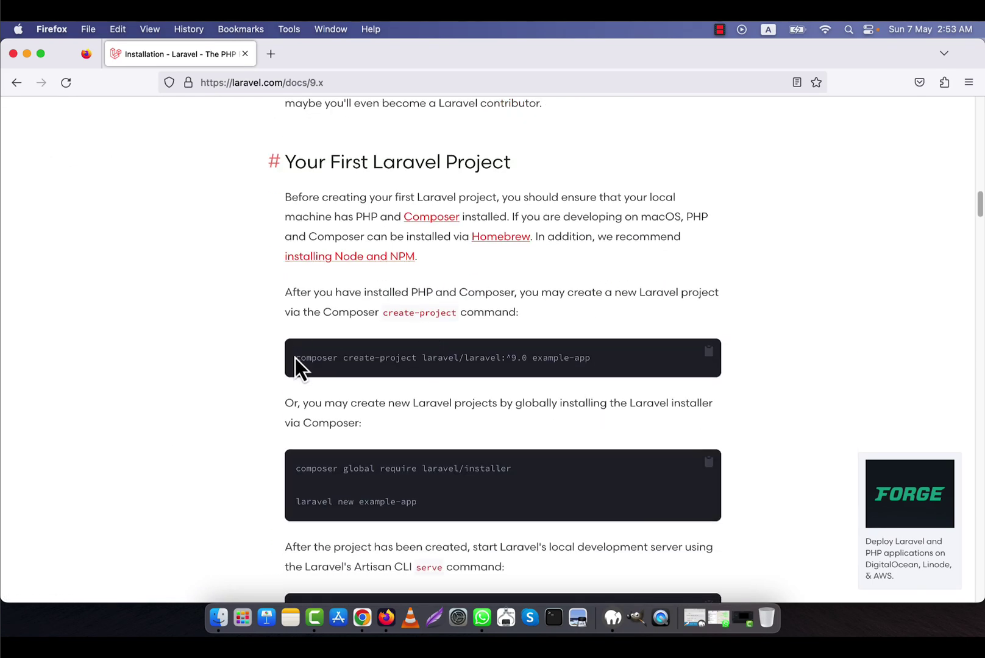
drag(506, 359, 524, 359)
click(505, 358)
drag(501, 358, 524, 357)
scroll(520, 368, up, 15)
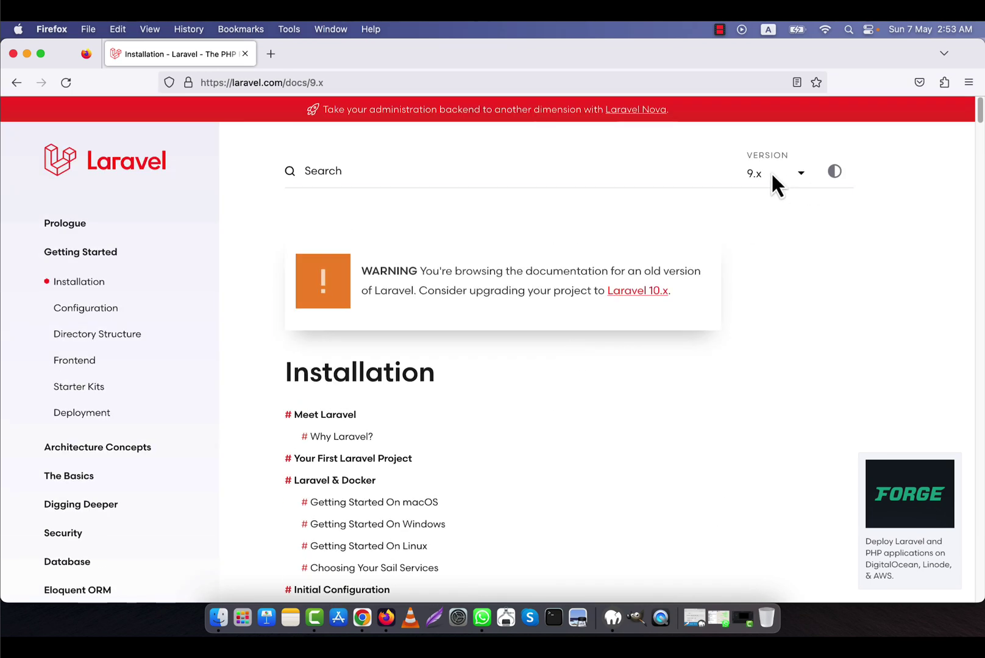
Return to the 10.x documentation and copy the Composer create-project command for a new Laravel project
click(771, 173)
click(777, 156)
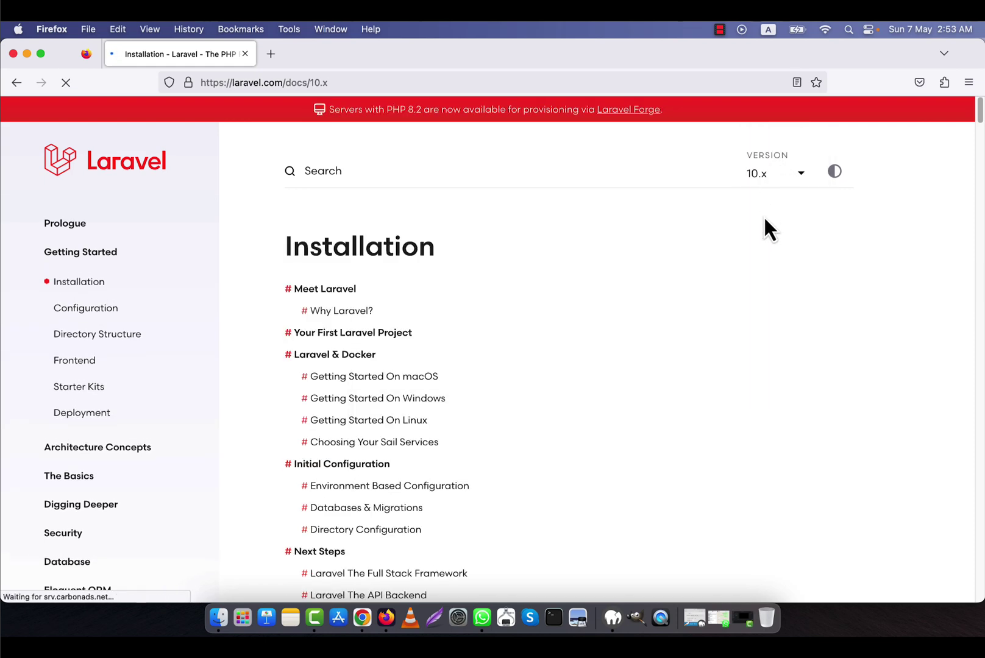
scroll(349, 366, down, 15)
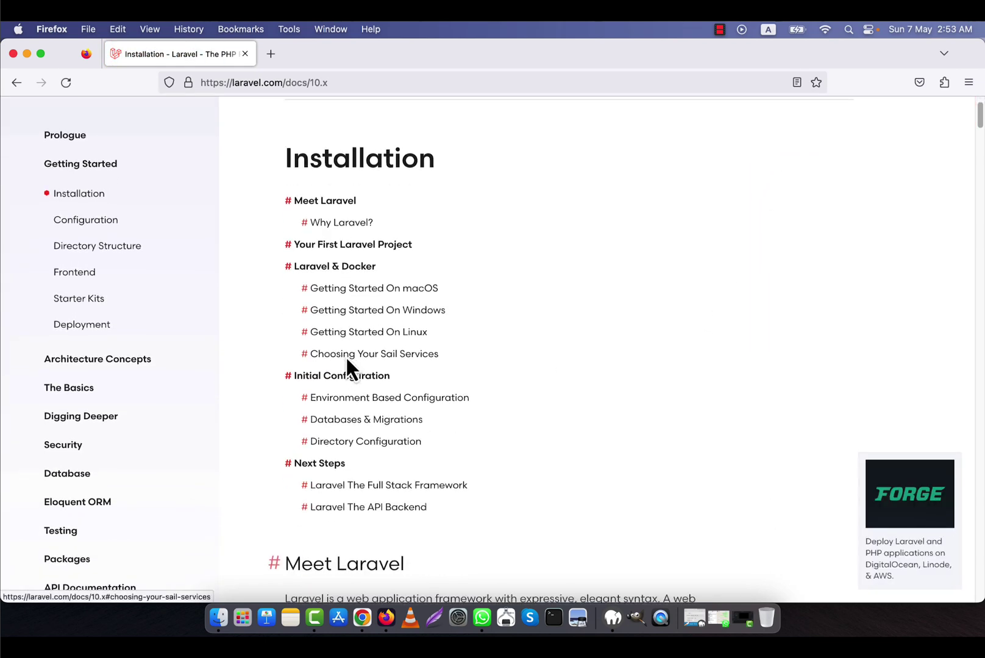
scroll(394, 365, down, 10)
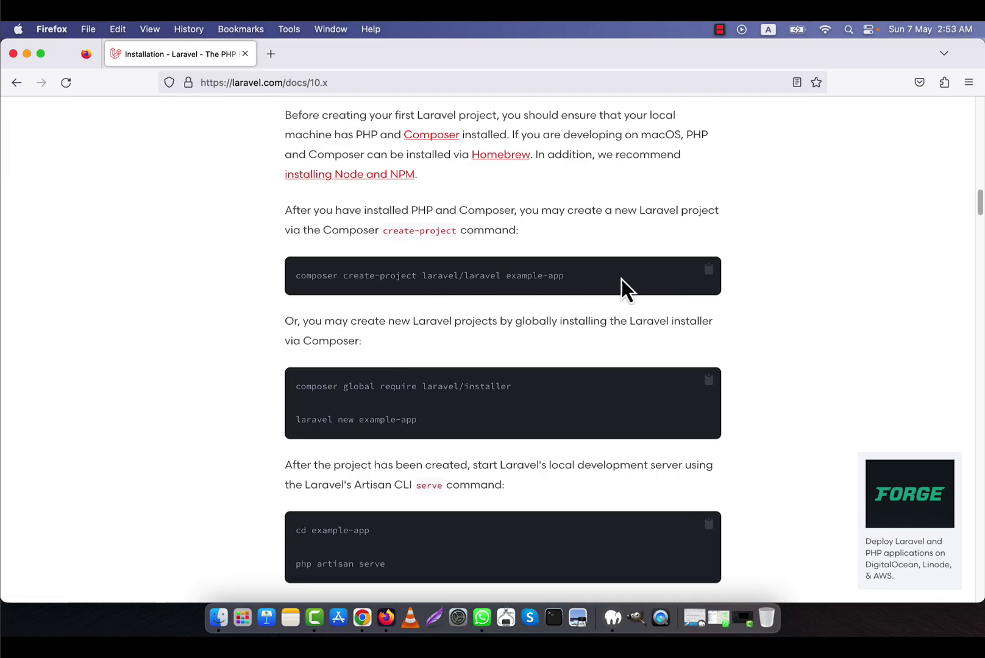
click(711, 268)
Switch to Finder and open a new terminal at the htdocs folder inside MAMP in Applications
click(218, 619)
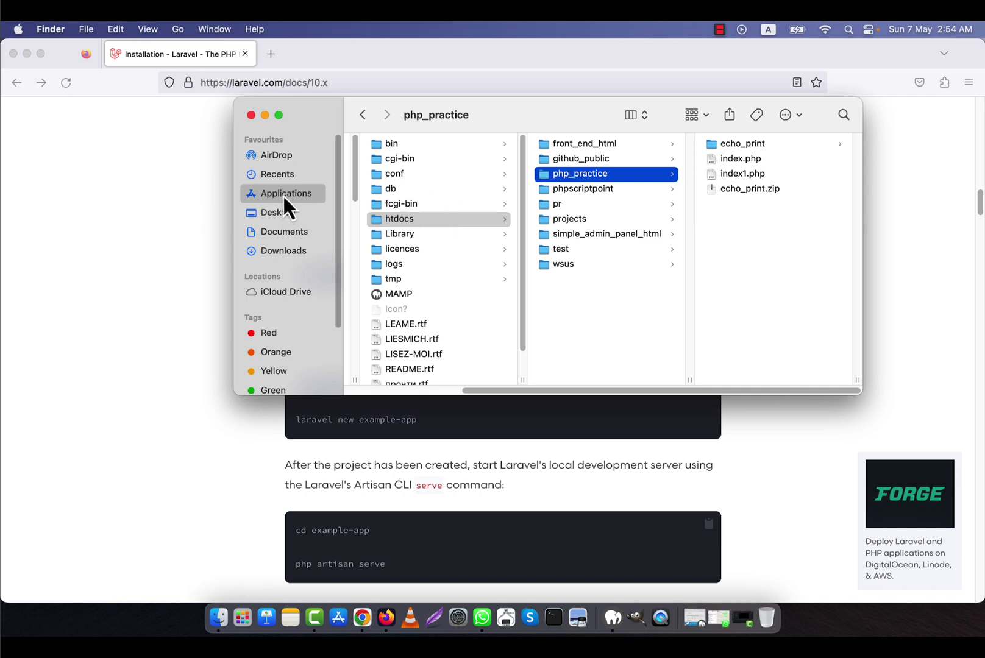
click(299, 193)
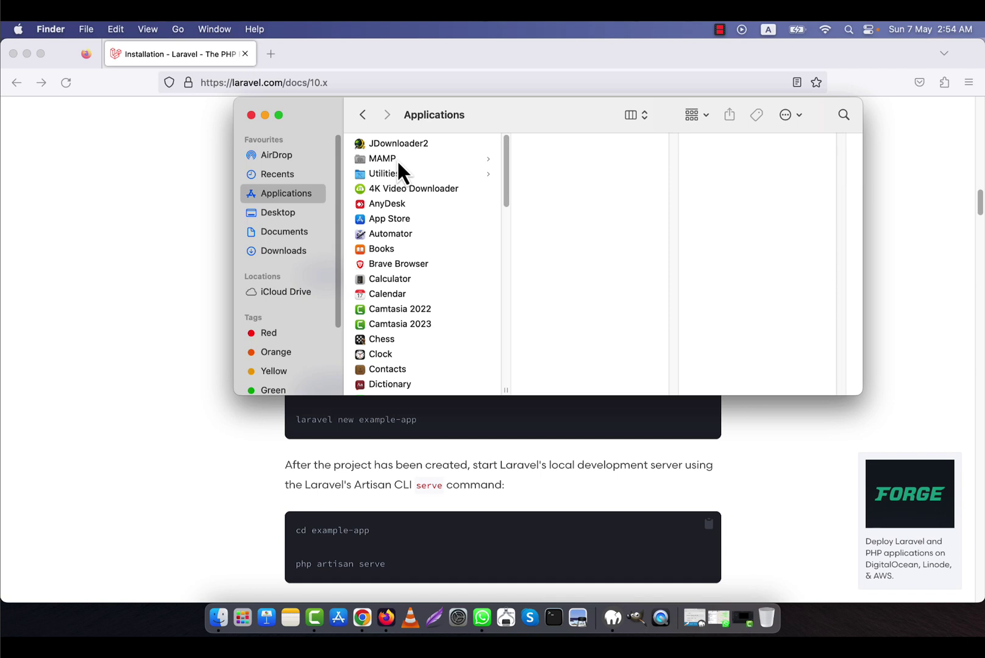
click(382, 161)
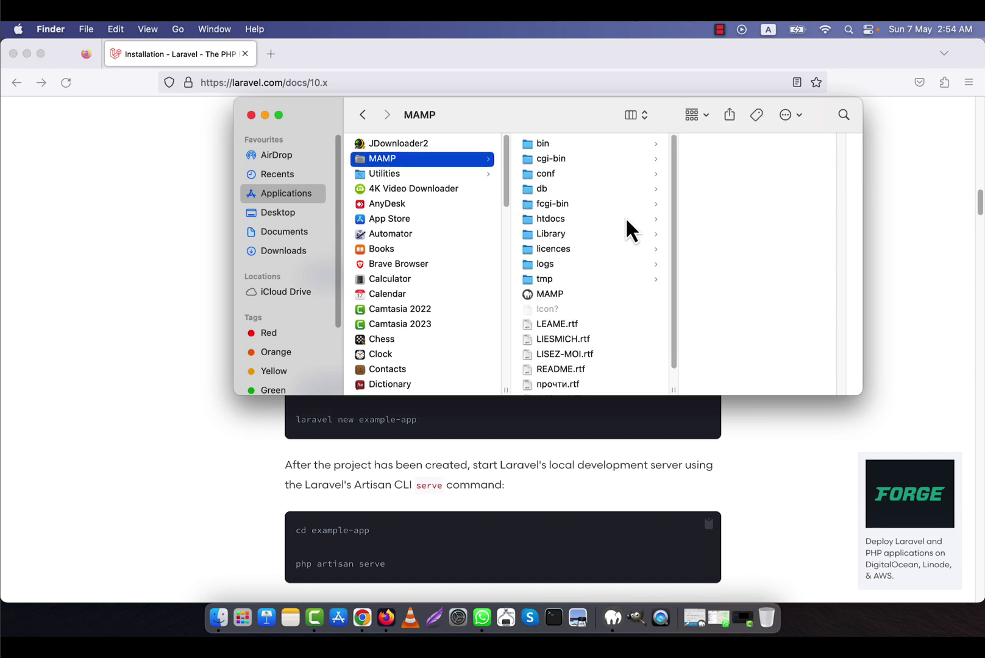
click(556, 220)
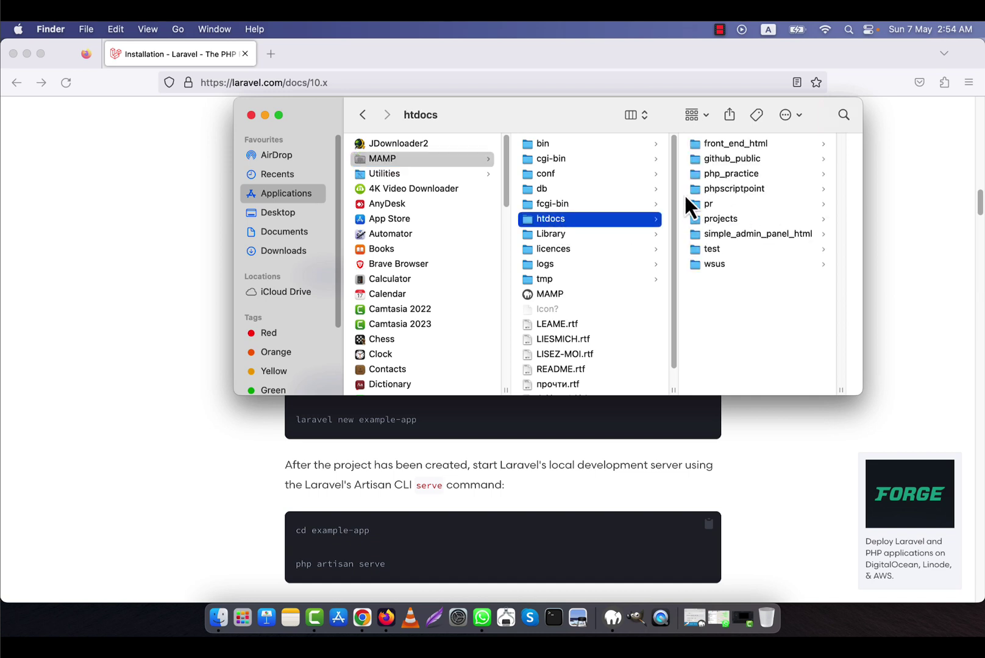
right_click(551, 223)
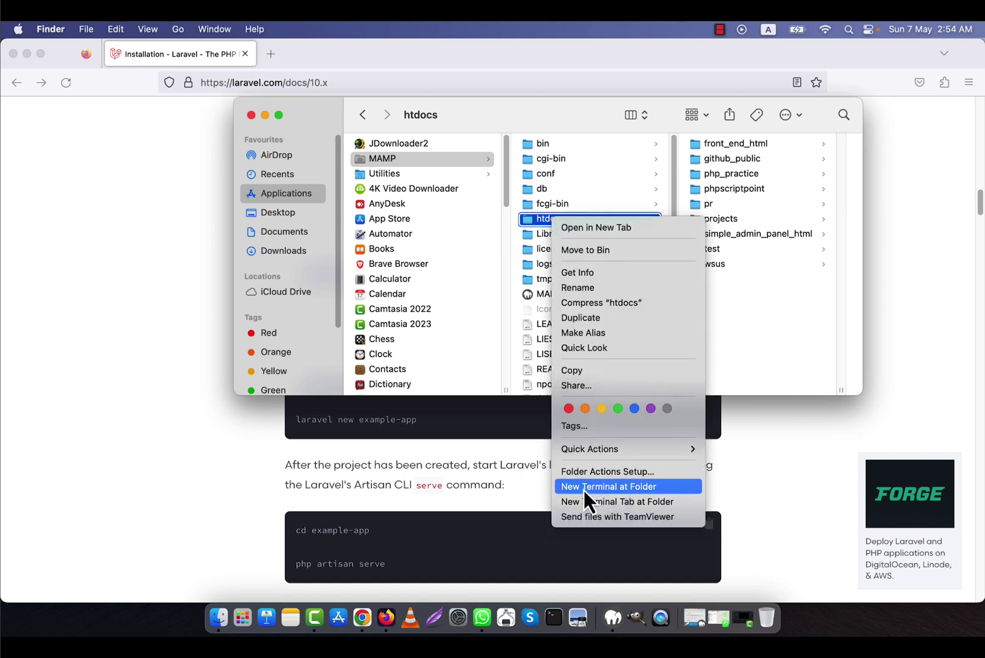
click(636, 489)
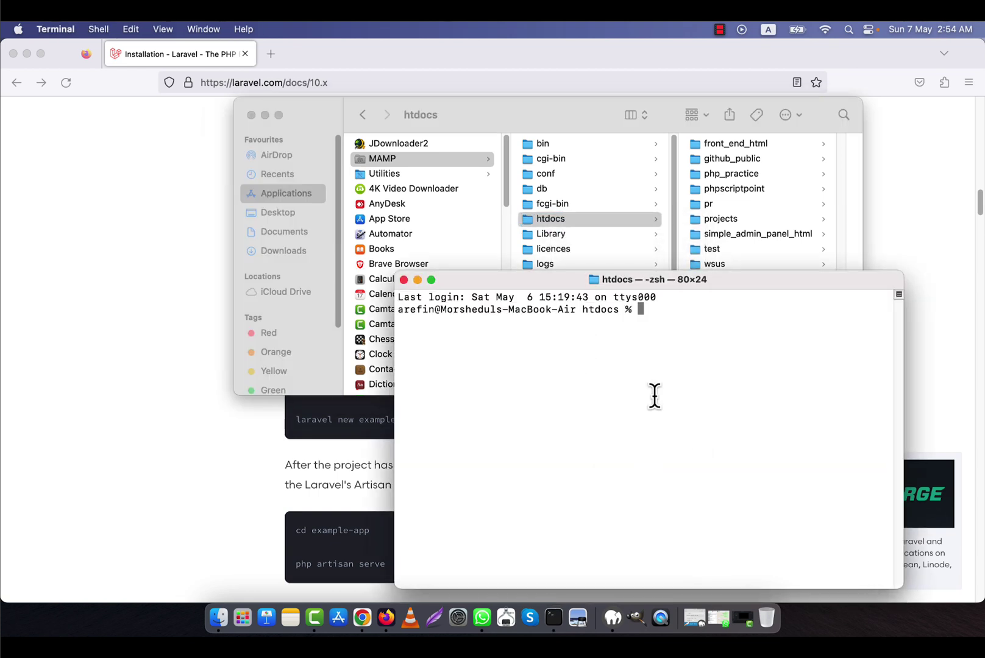
drag(639, 285, 567, 188)
drag(510, 213, 547, 213)
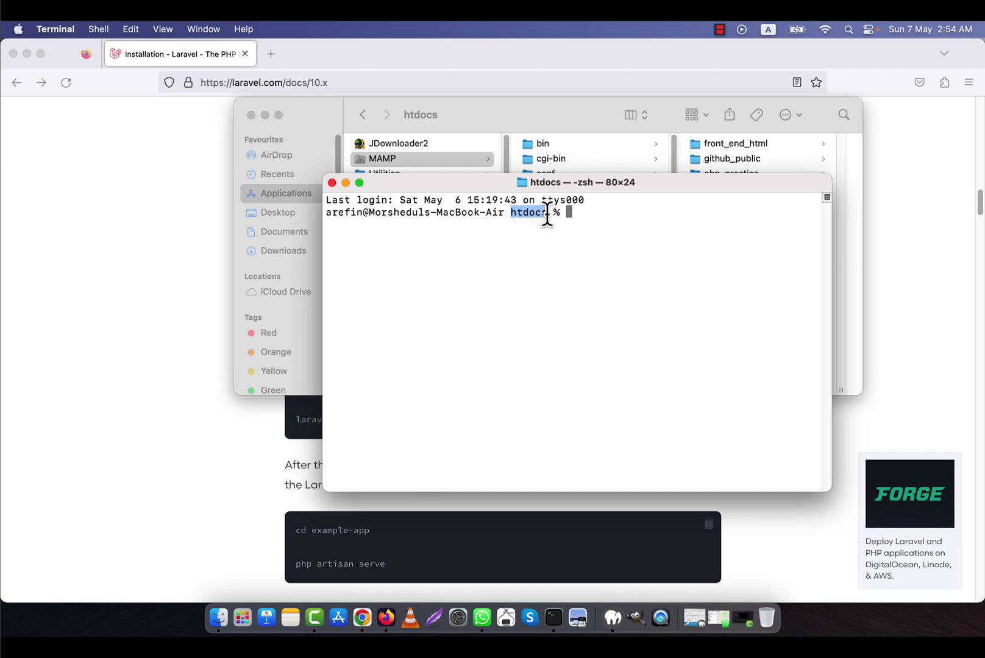
click(541, 222)
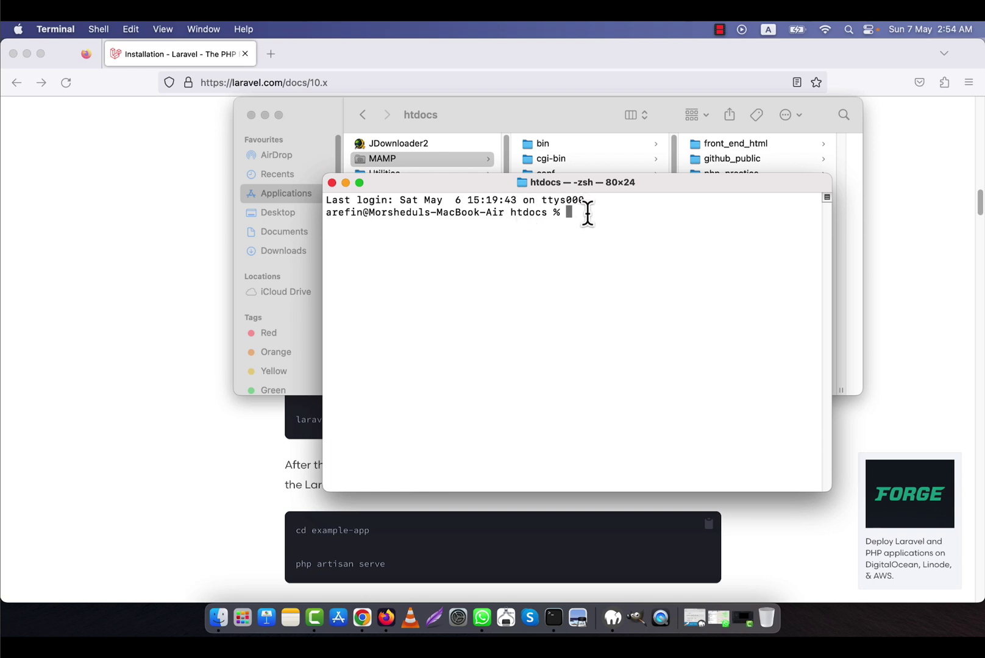
Run the copied Composer command with laravel_practice as the project name: composer create-project laravel/laravel laravel_practice
key(super+v)
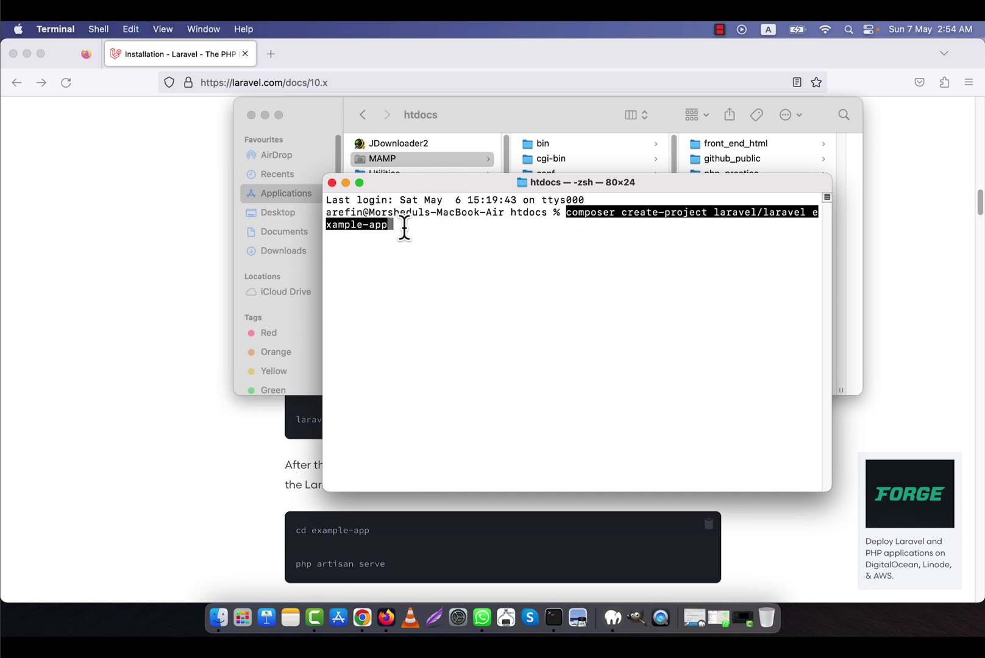
drag(379, 226, 325, 223)
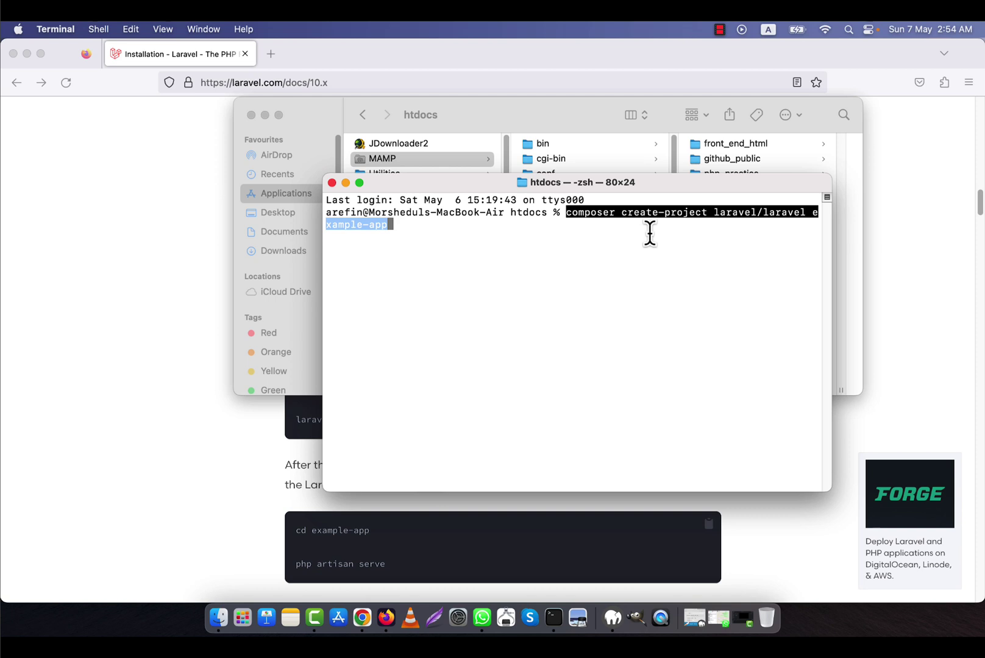
key(BackSpace)
key(BackSpace)
key(BackSpace)
key(BackSpace)
key(BackSpace)
key(BackSpace)
key(BackSpace)
key(BackSpace)
key(BackSpace)
key(BackSpace)
key(BackSpace)
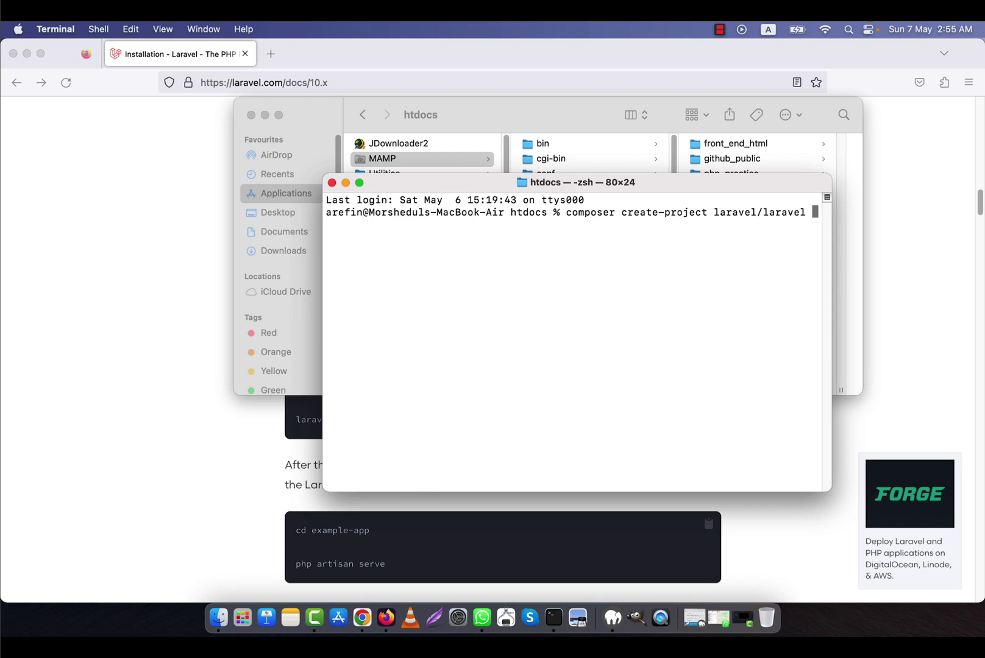
text(laravel_practice)
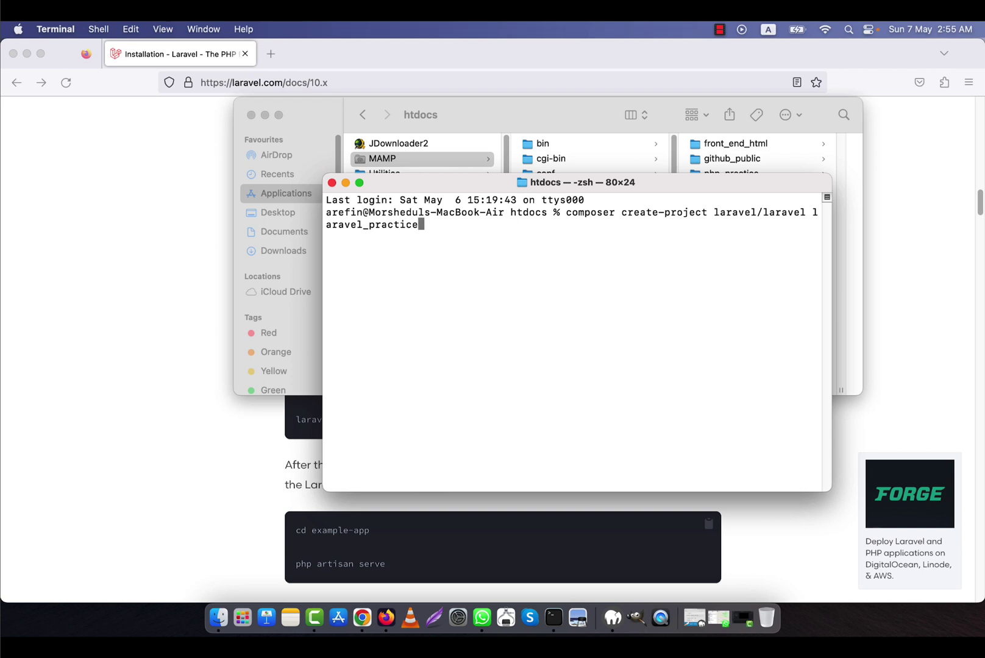
key(Return)
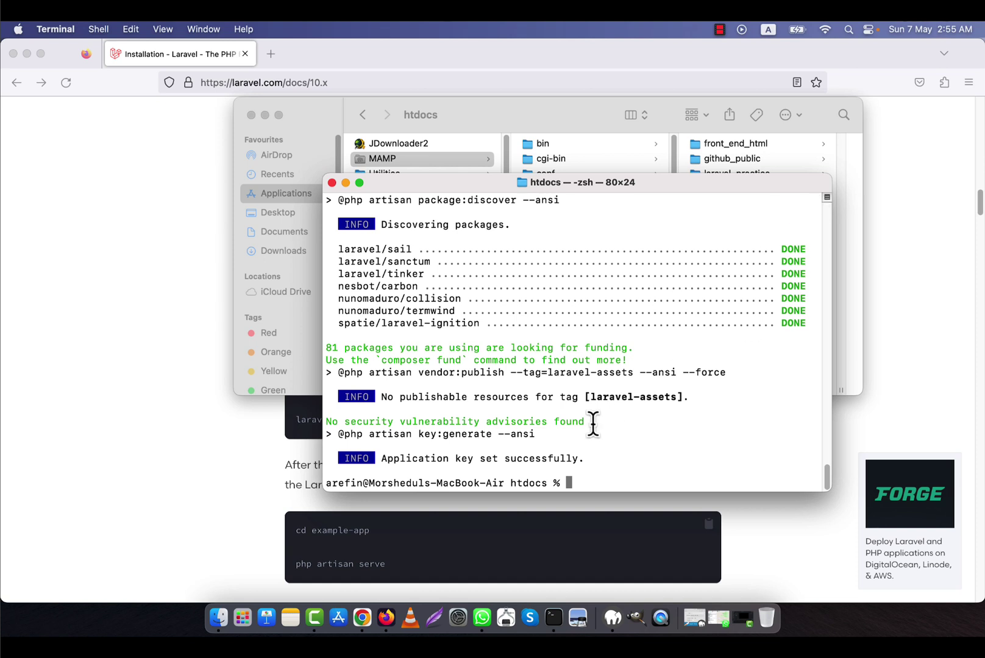
Switch to the Laravel documentation in Firefox and read the commands for entering the project folder and starting the development server
click(151, 423)
scroll(390, 403, down, 3)
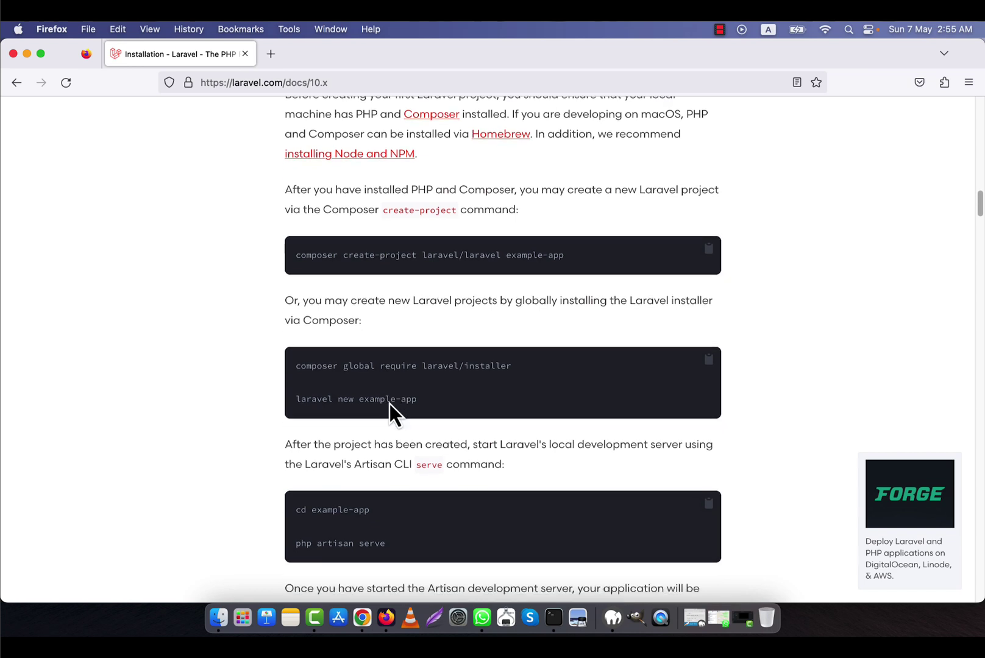
scroll(365, 427, down, 3)
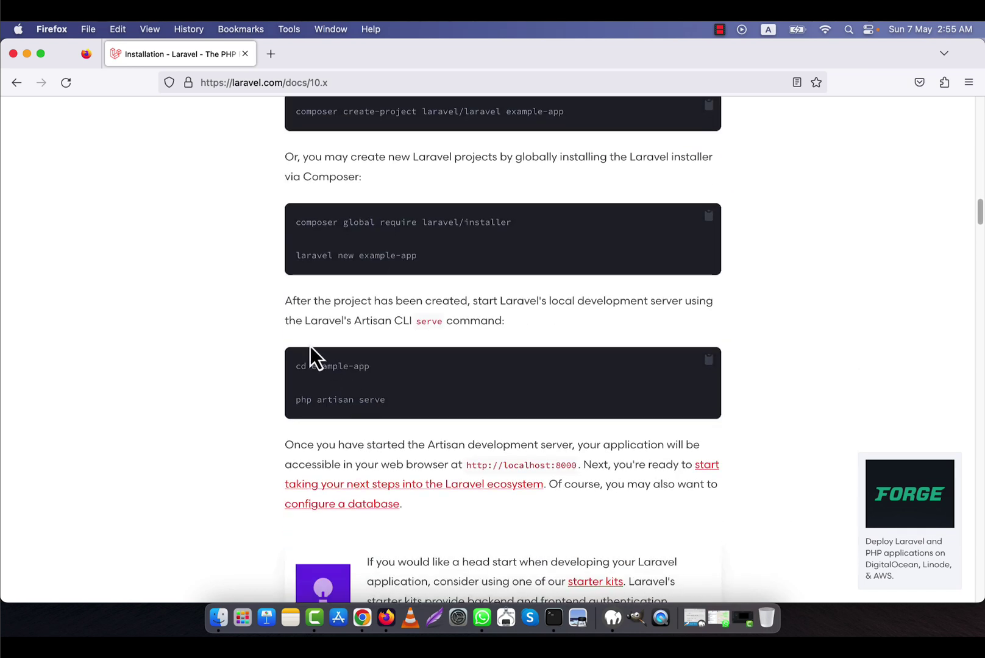
drag(298, 366, 358, 366)
click(334, 384)
Switch to Terminal and clear its output
click(555, 620)
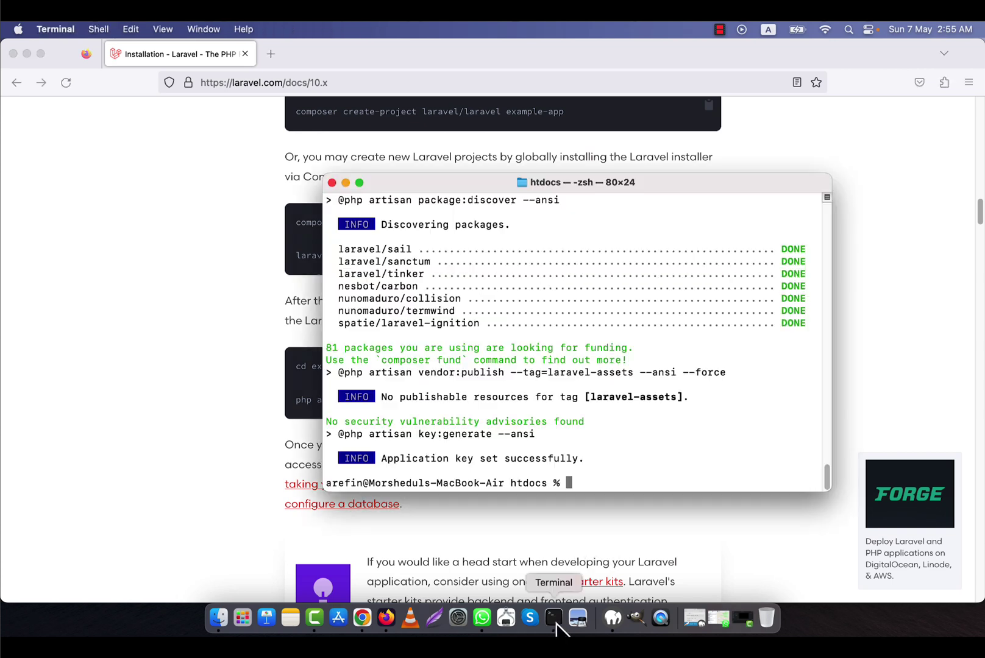
text(clea)
text(r)
key(Return)
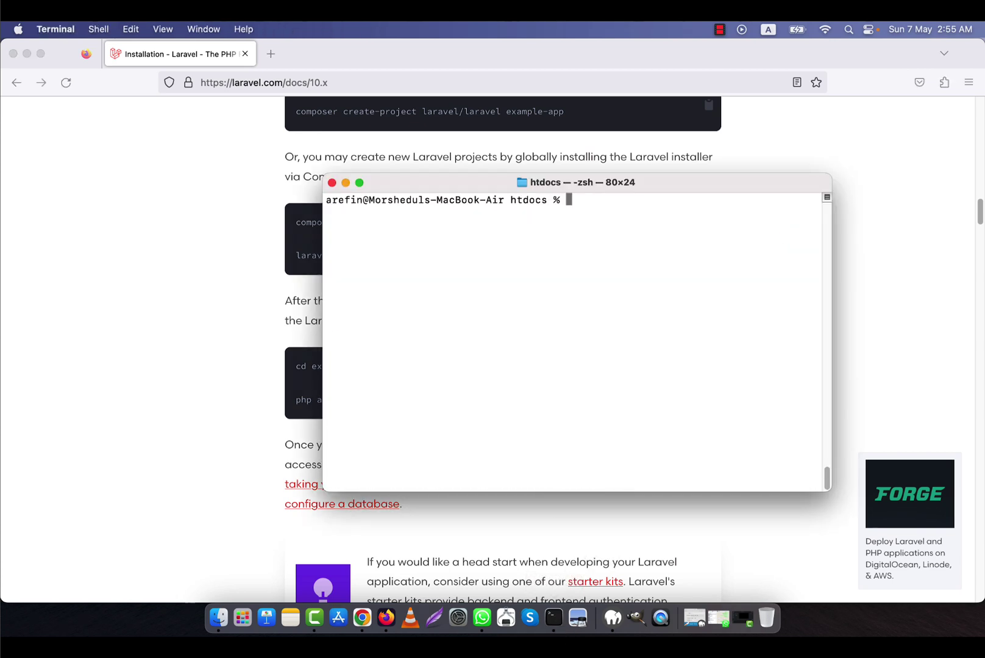
Check the terminal's current folder and look for the laravel_practice project in htdocs in Finder
drag(511, 201, 547, 202)
click(217, 618)
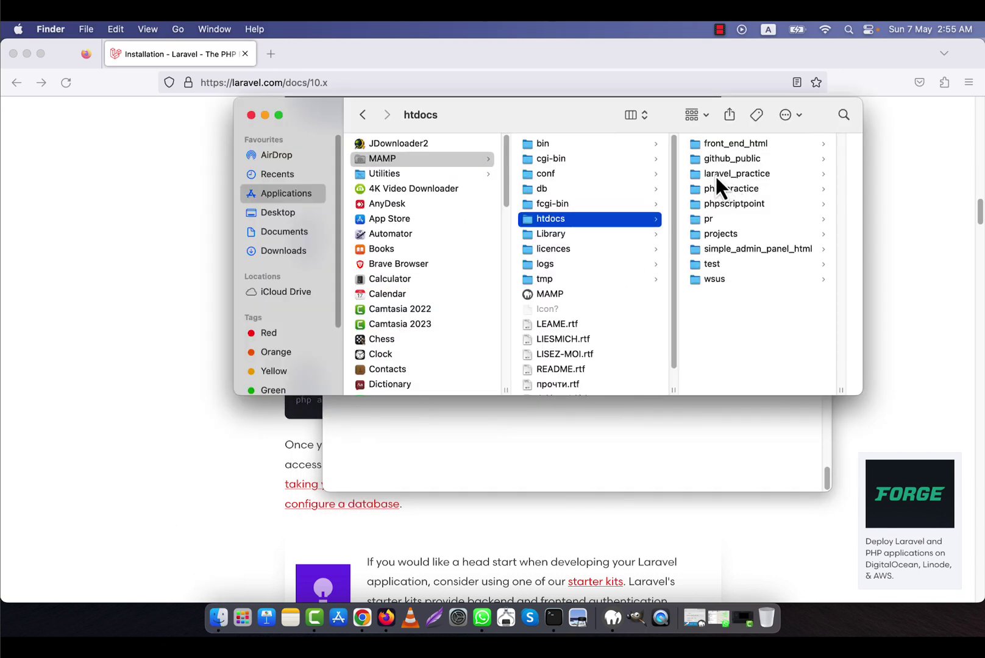
Open the laravel_practice folder in htdocs and look through its project files and subfolders
click(750, 174)
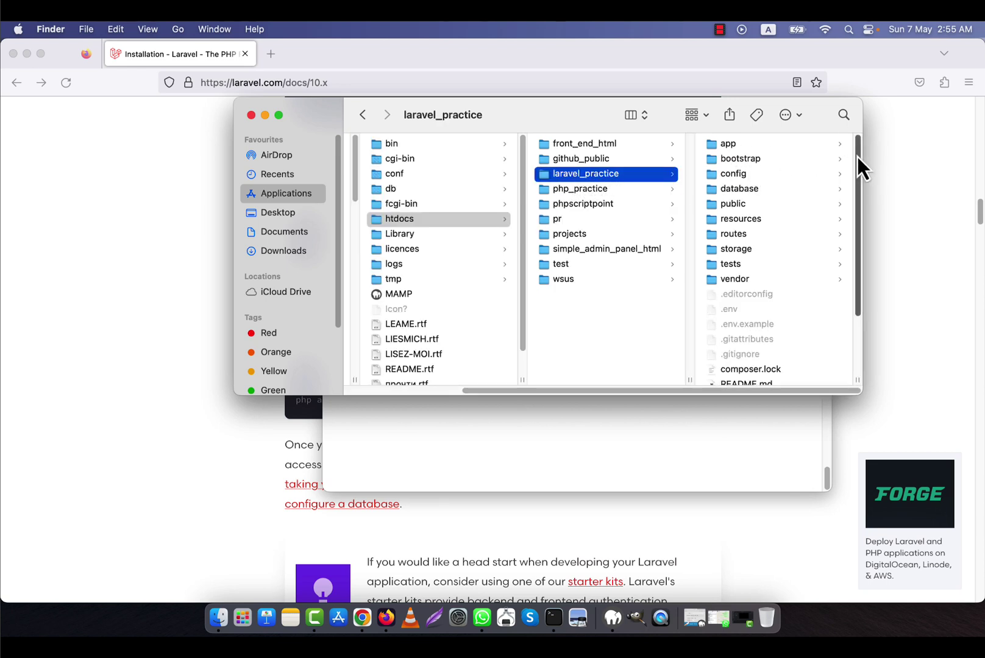
drag(857, 157, 857, 219)
scroll(748, 201, up, 3)
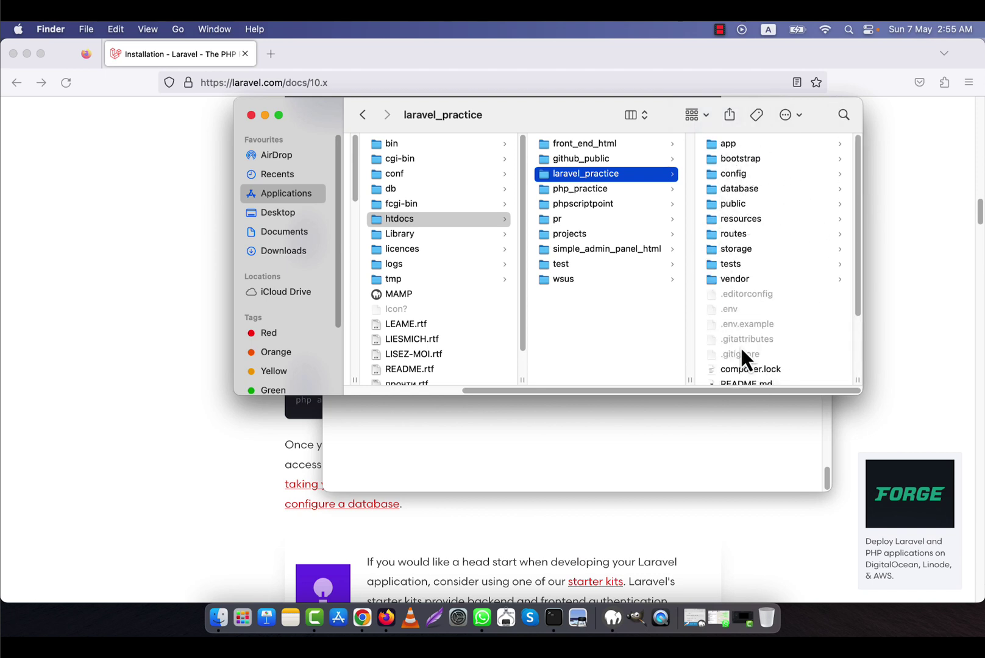
scroll(749, 208, down, 3)
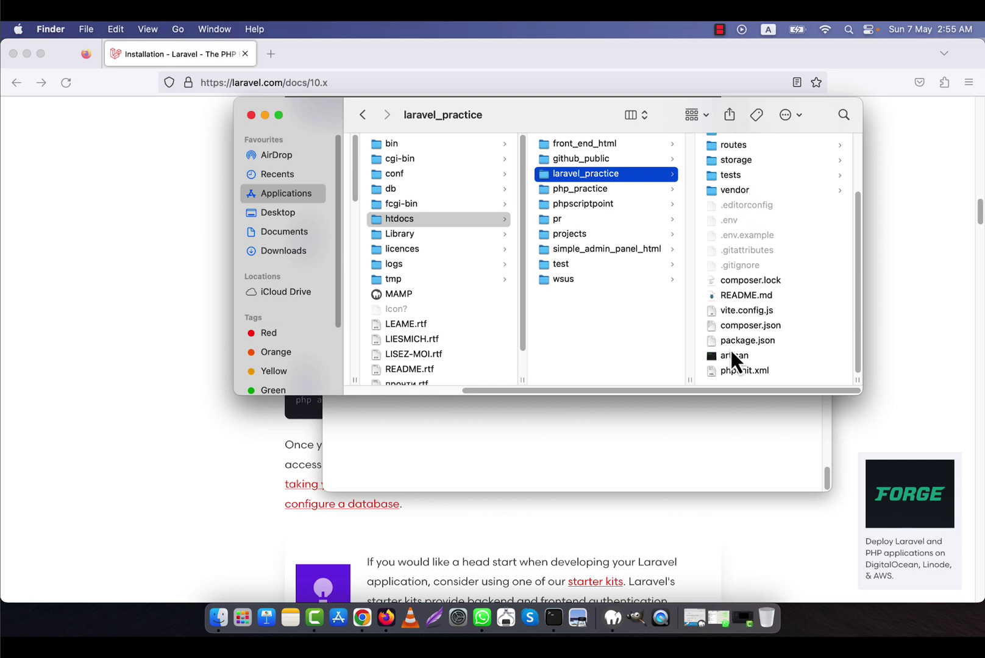
scroll(748, 207, up, 3)
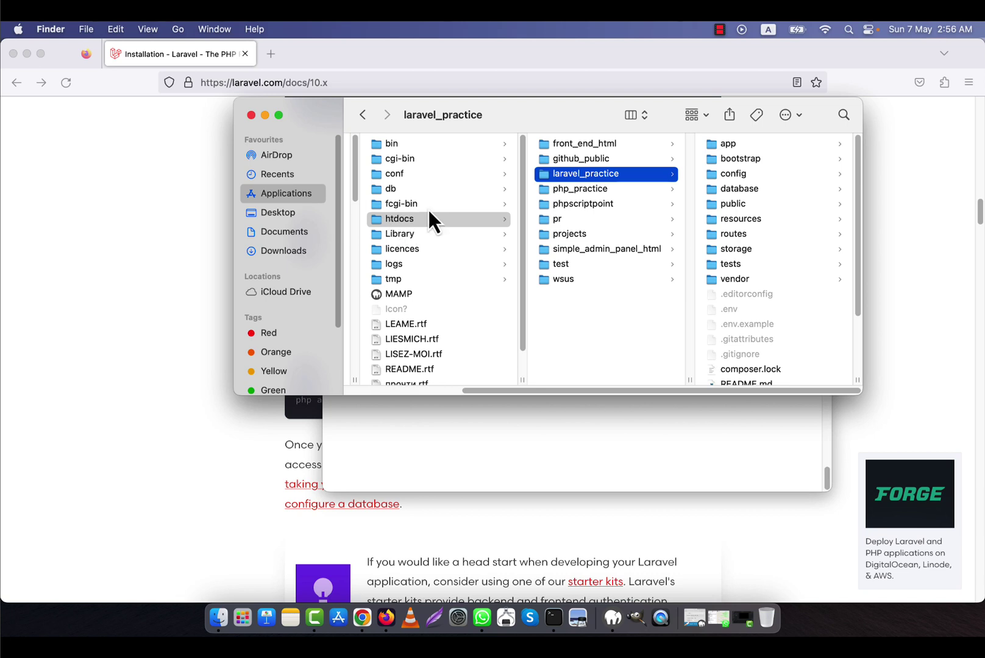
right_click(575, 176)
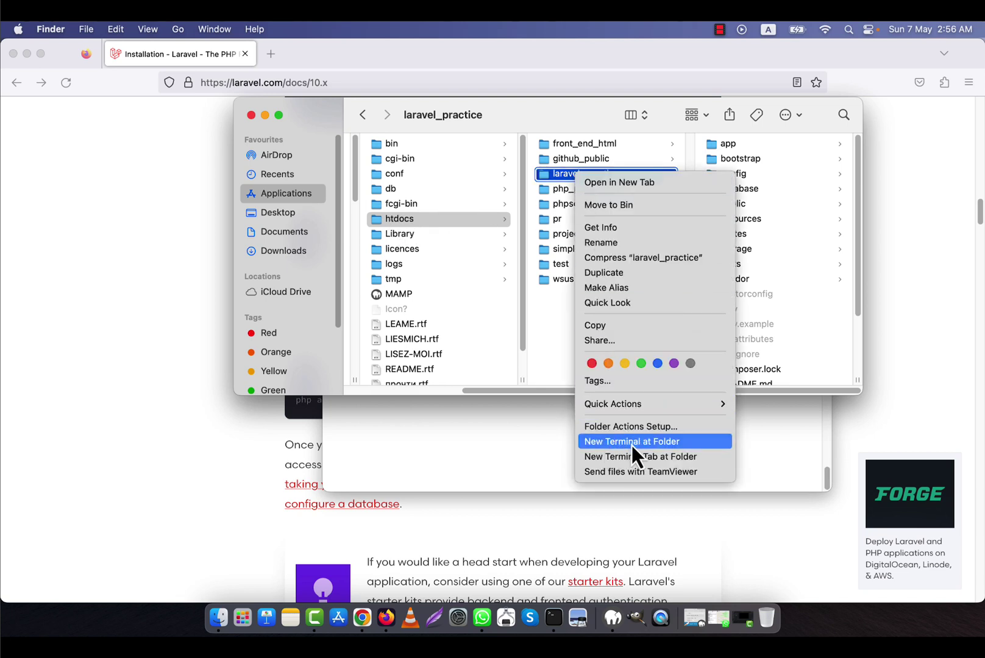
click(674, 446)
click(203, 384)
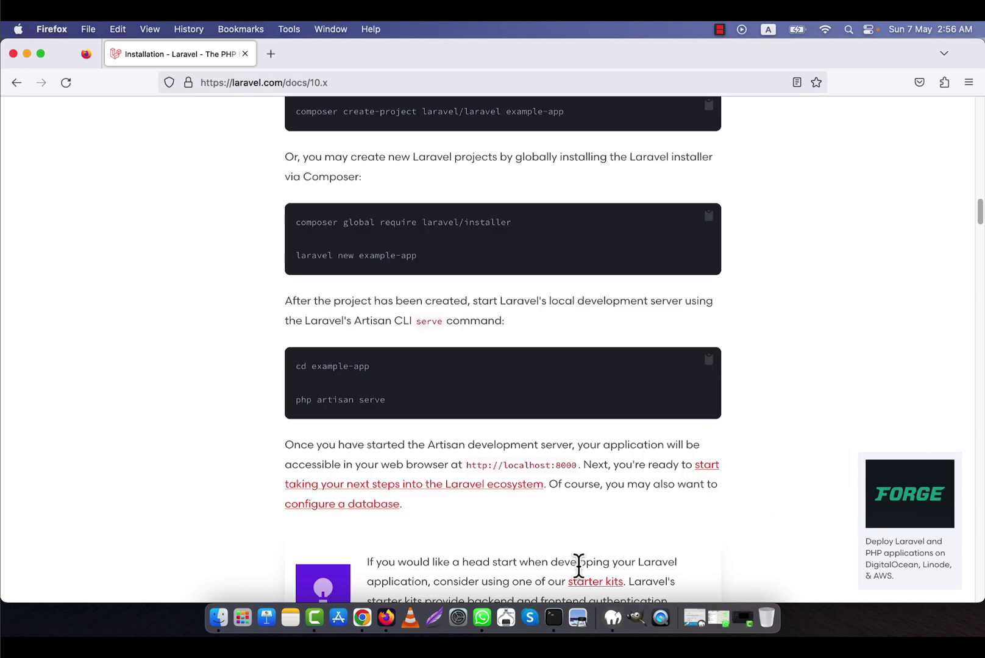
Switch to Terminal and enter the project folder with the command cd laravel_practice
click(562, 606)
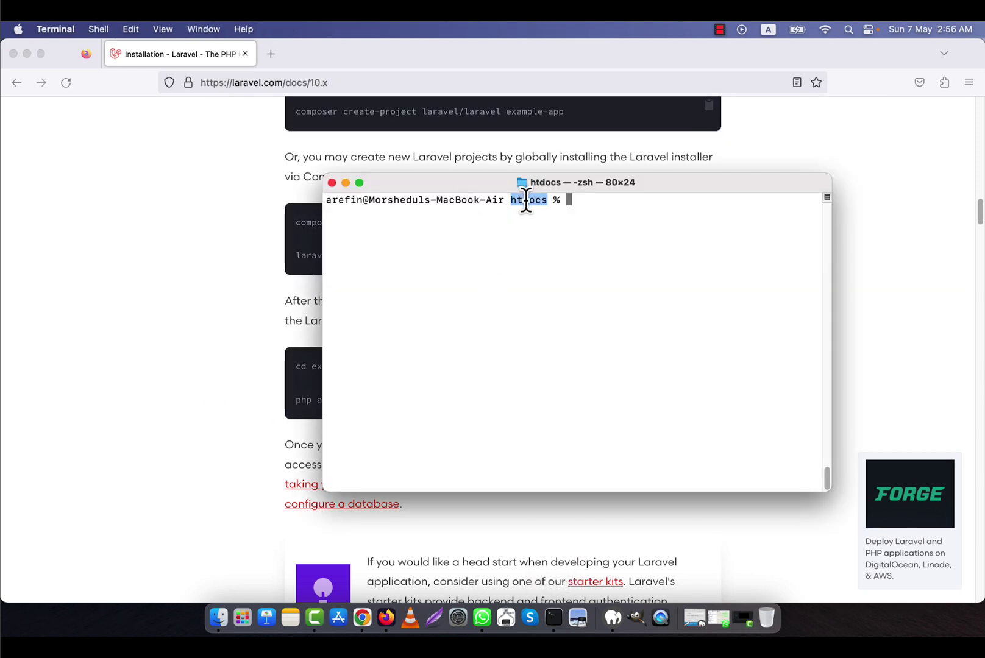
click(590, 203)
text(c)
text(d laravel_practice)
key(Return)
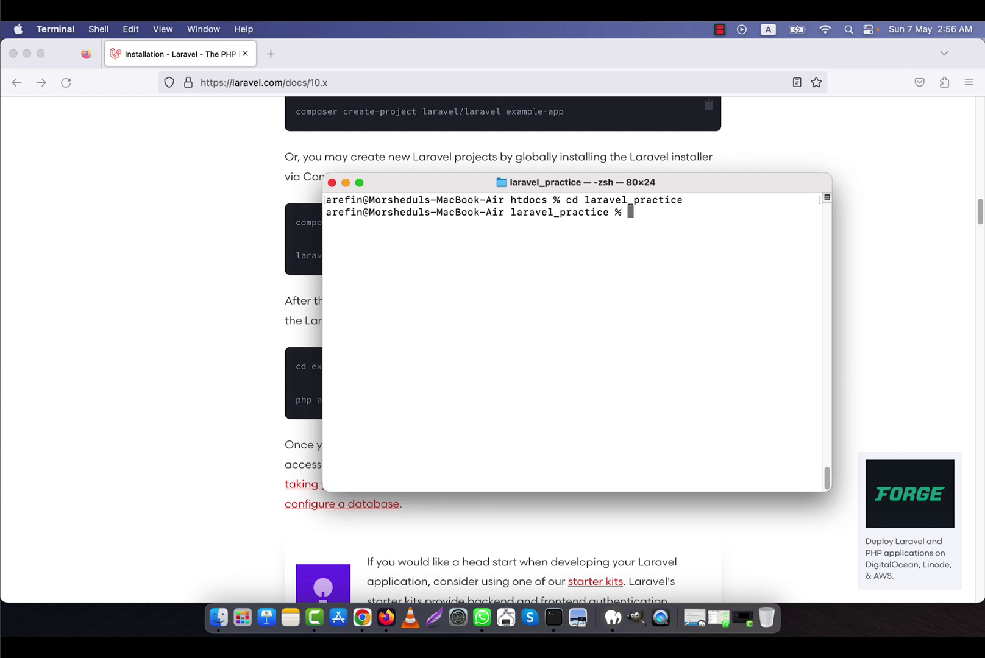
Compare the terminal's current folder with the cd example-app instruction in the Laravel documentation in Firefox
drag(510, 213, 608, 213)
click(53, 291)
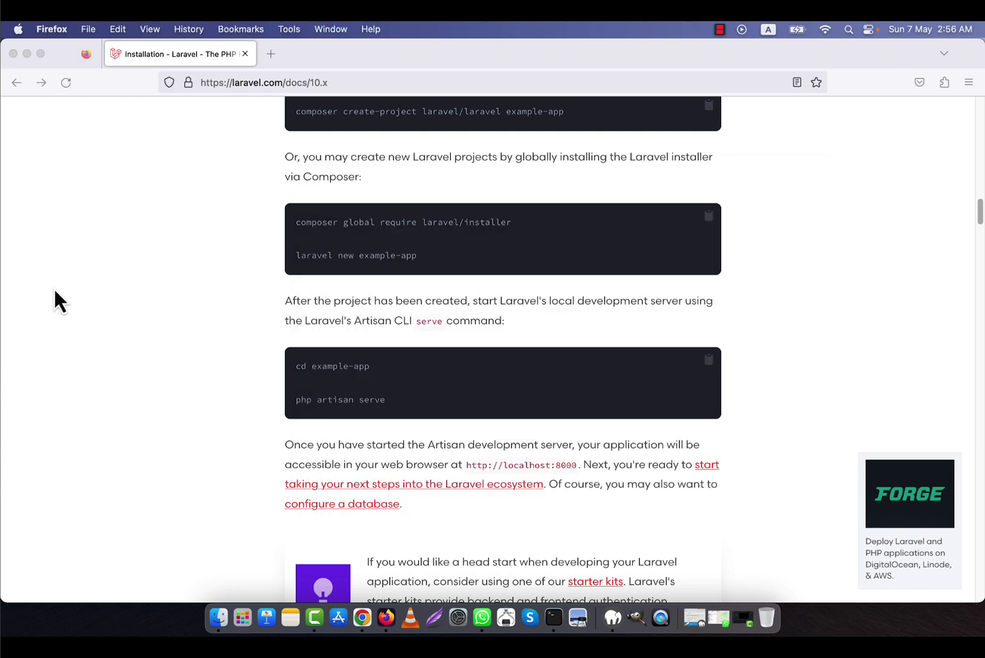
drag(306, 368, 366, 370)
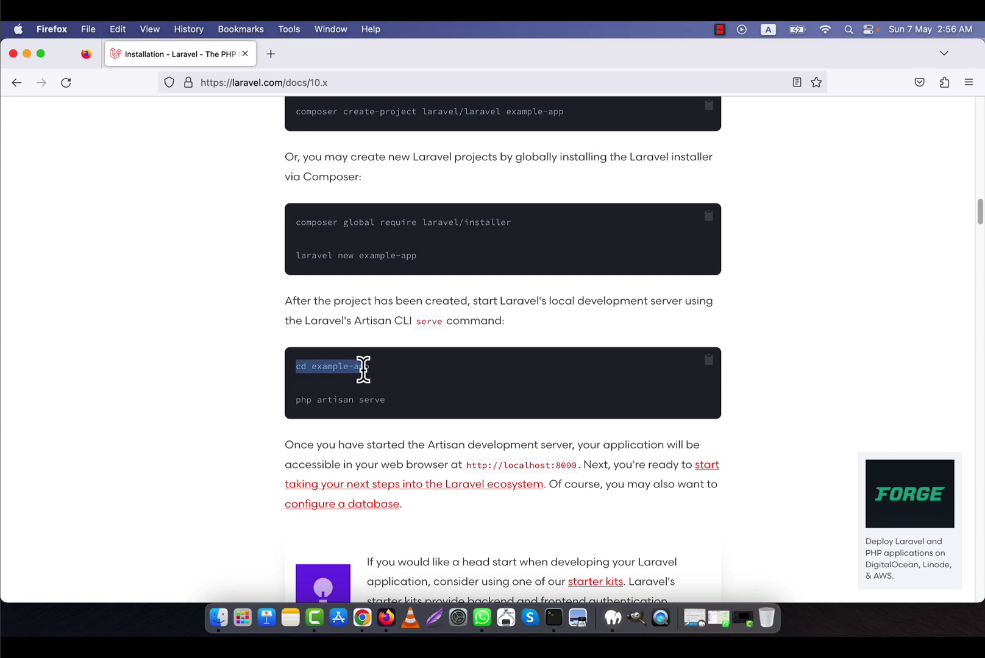
click(303, 374)
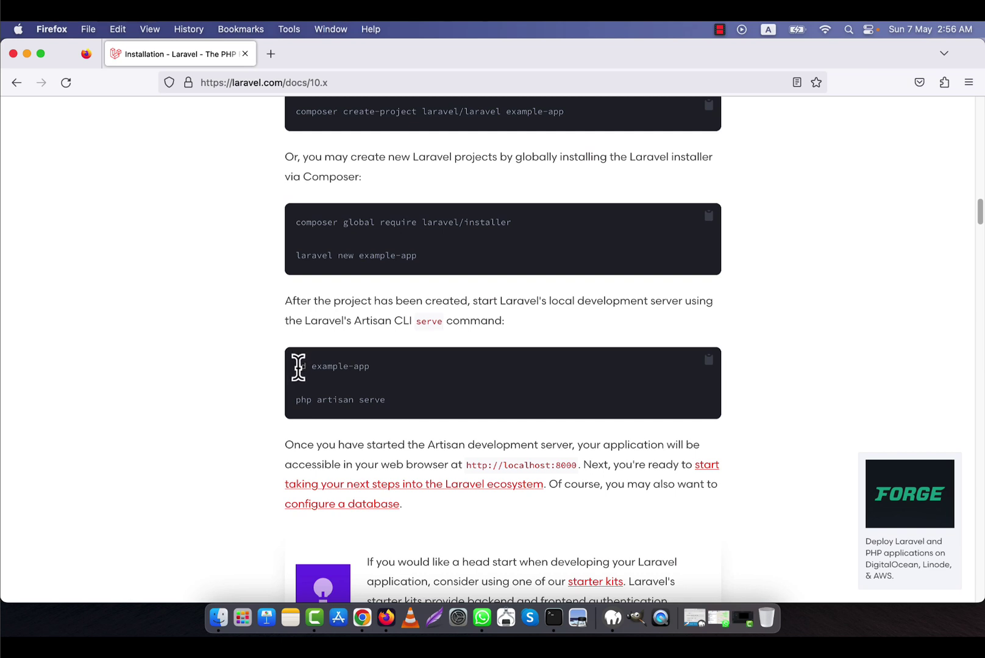
click(556, 619)
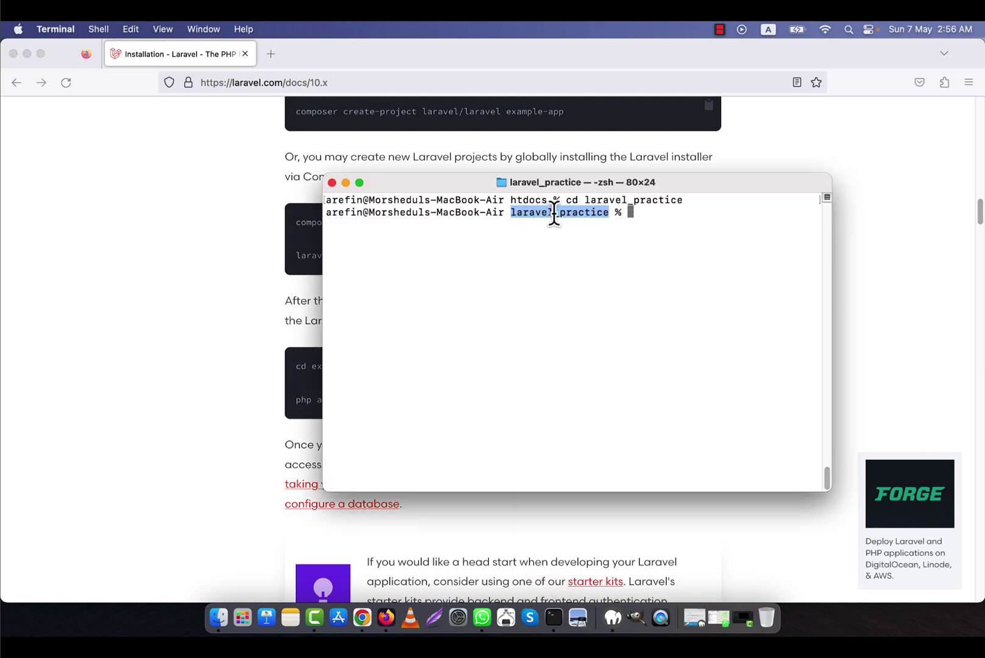
click(576, 226)
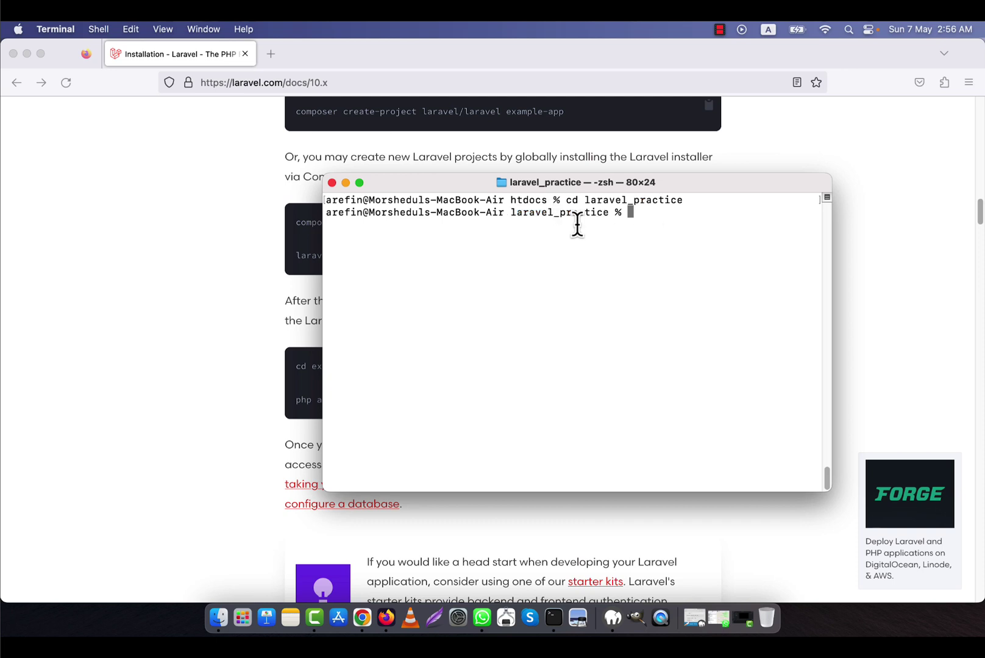
Check the documentation's server start command in Firefox and run php artisan serve in Terminal from the project folder
click(70, 308)
drag(297, 400, 386, 404)
click(297, 399)
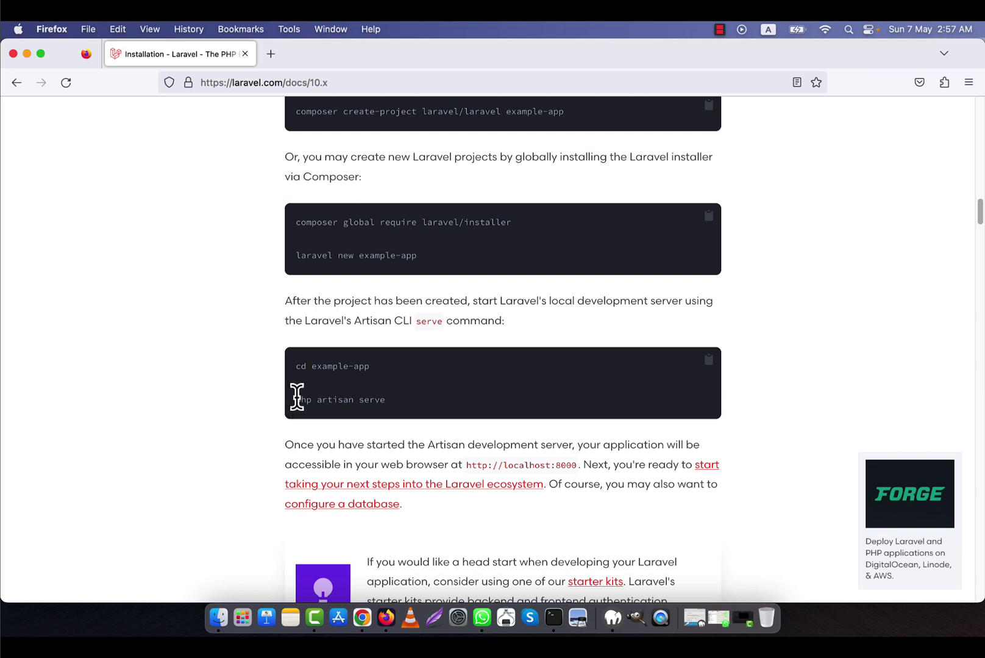
click(555, 617)
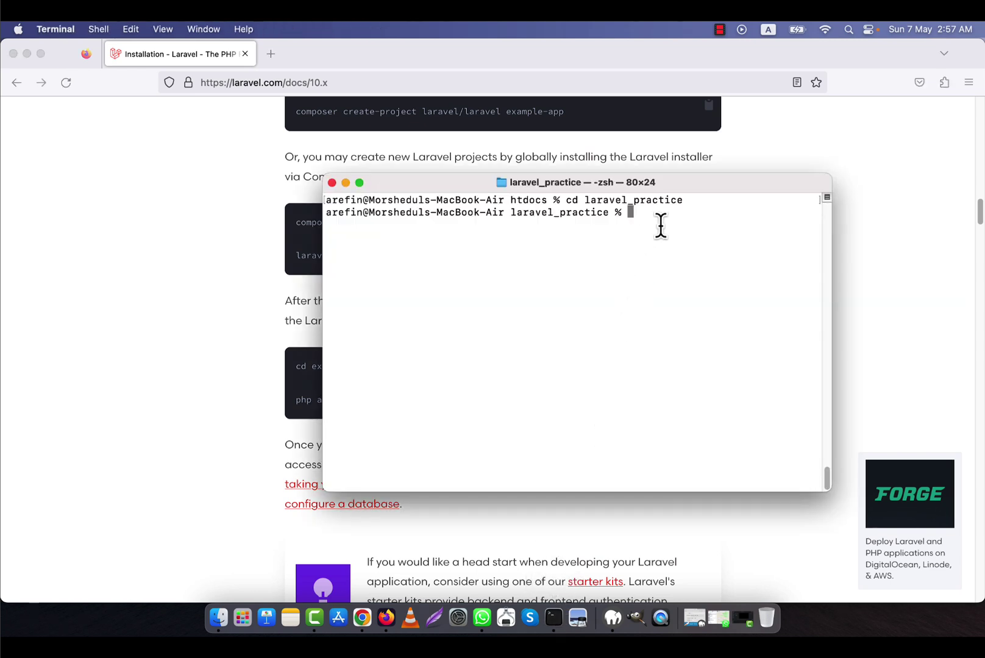
text(php artisan serve)
key(Return)
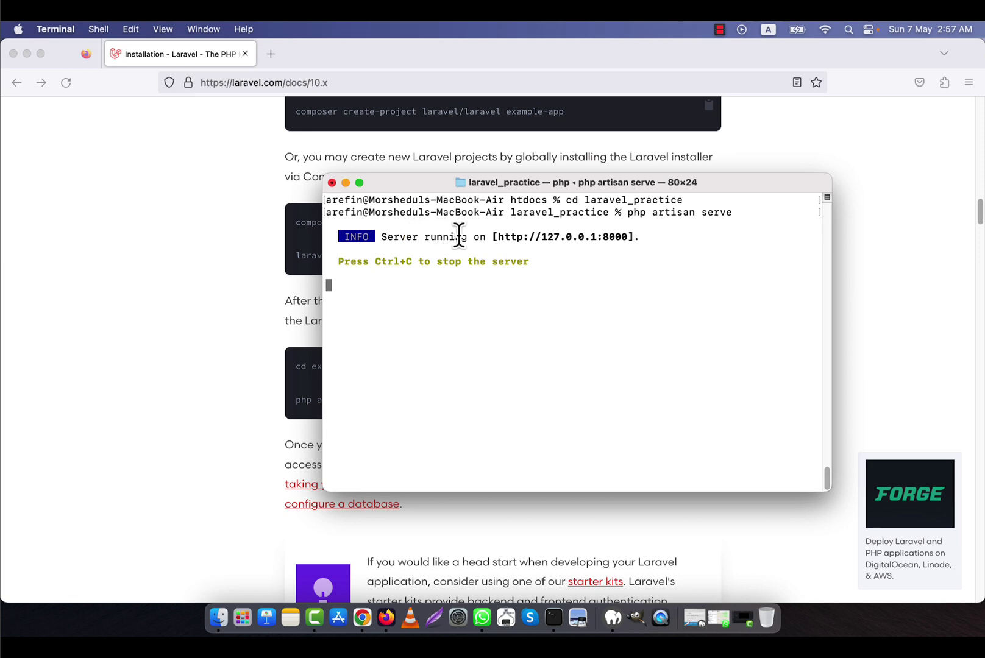
drag(498, 236, 631, 236)
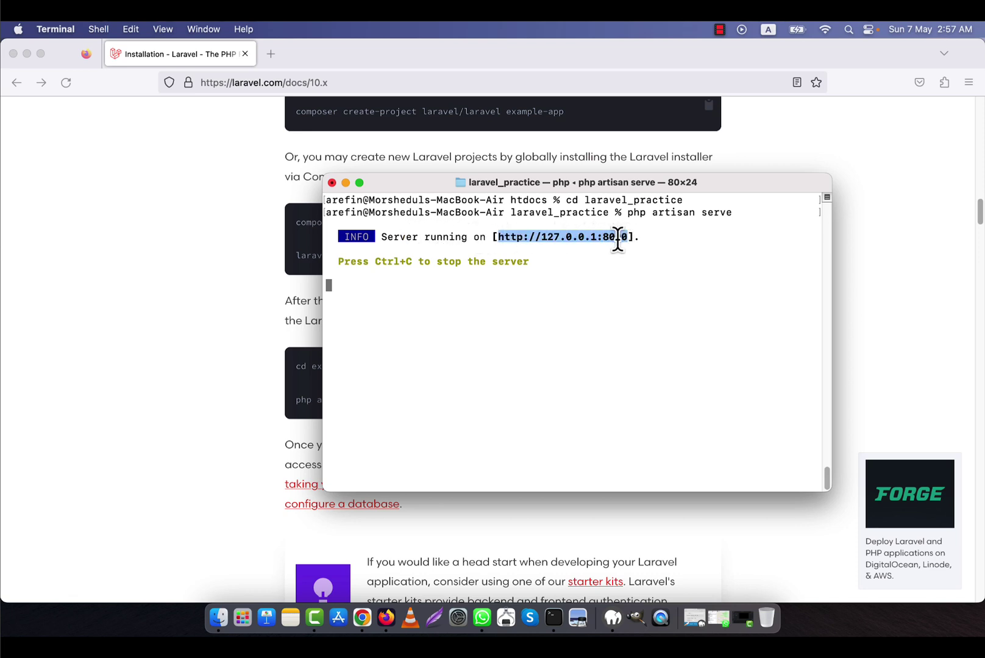
right_click(590, 239)
click(611, 308)
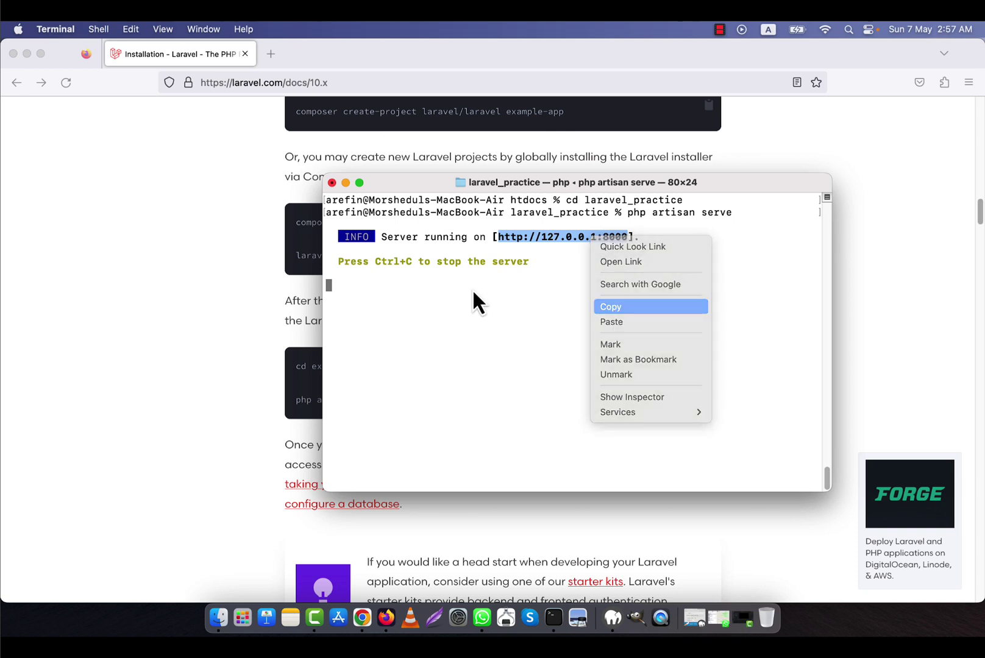
click(129, 285)
click(271, 56)
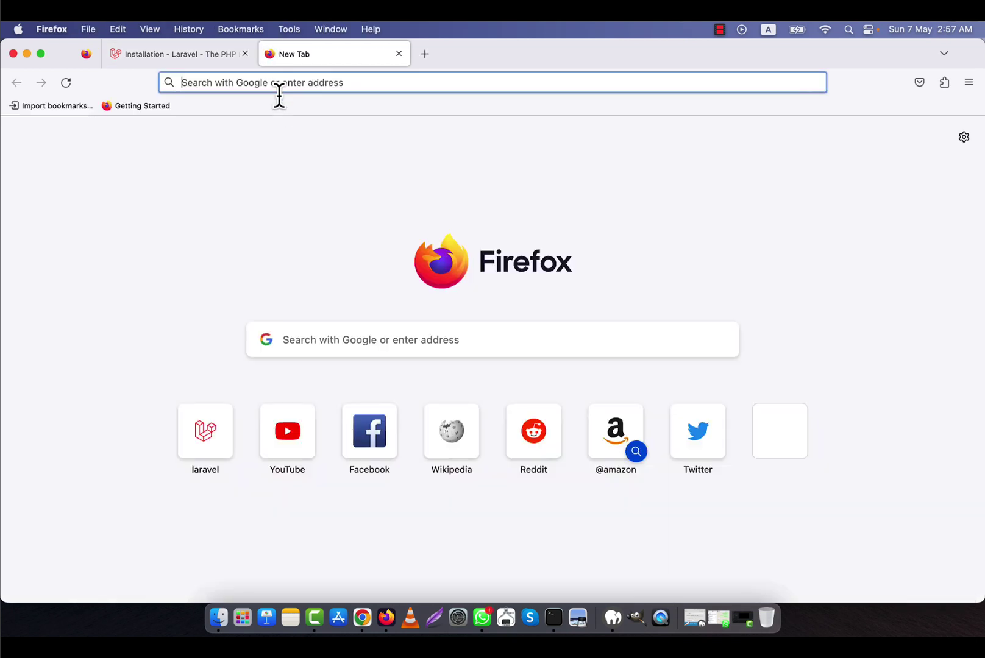
right_click(284, 83)
click(317, 177)
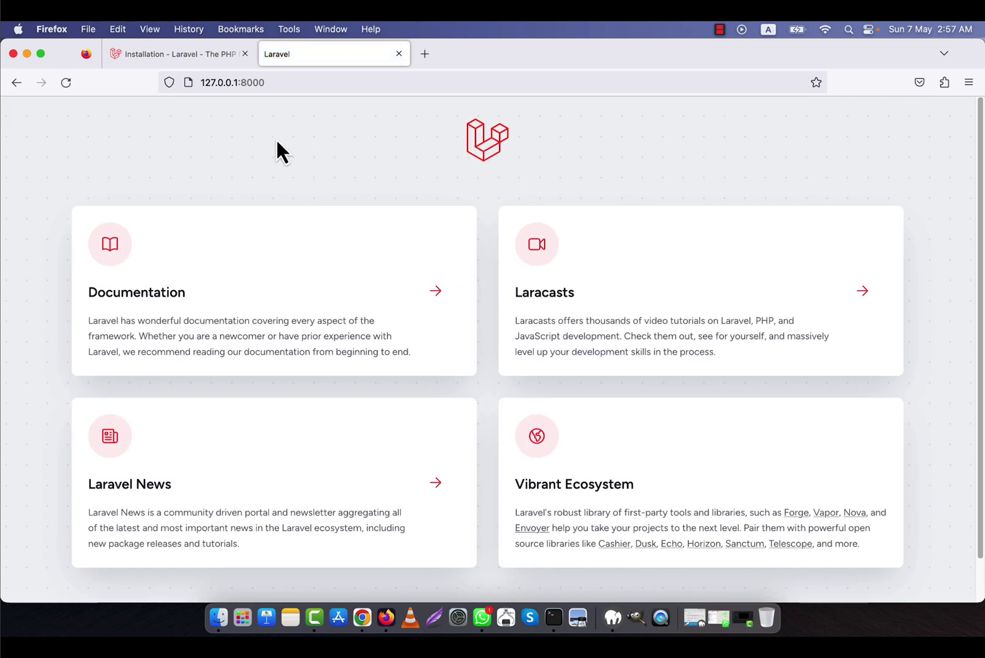
Look through the Laravel welcome page and check the Laravel version in its footer
scroll(302, 407, down, 1)
scroll(303, 413, down, 2)
scroll(304, 414, up, 2)
scroll(308, 366, down, 2)
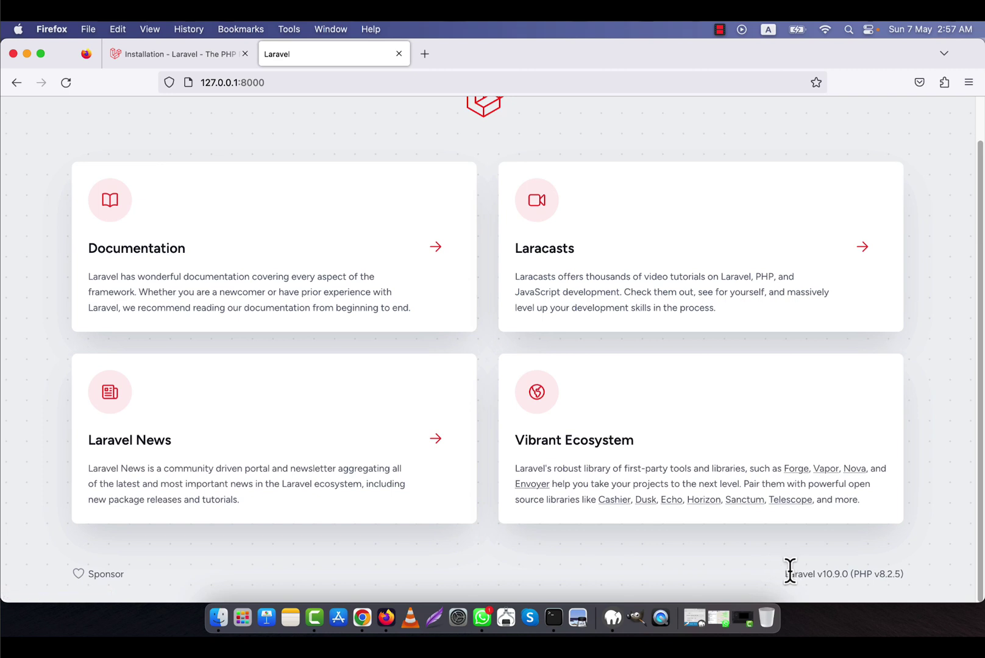
drag(785, 574, 850, 573)
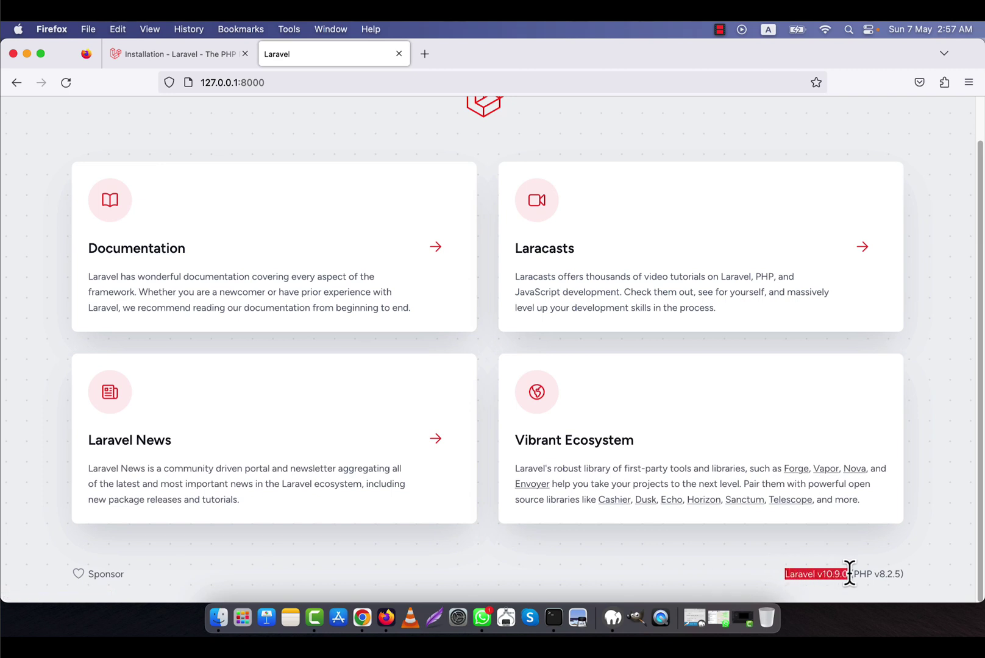
click(674, 578)
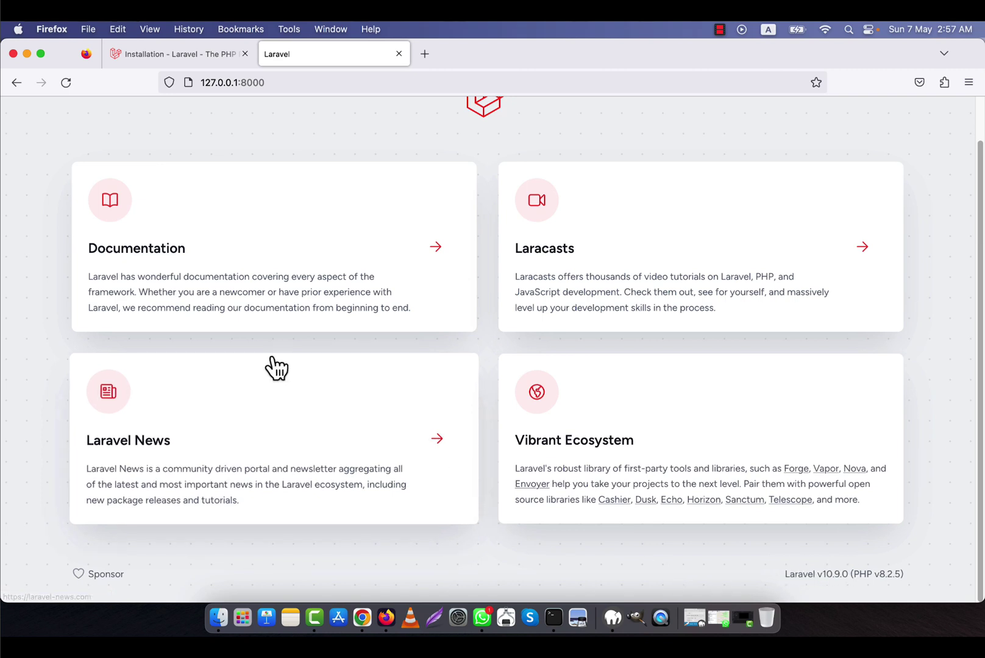
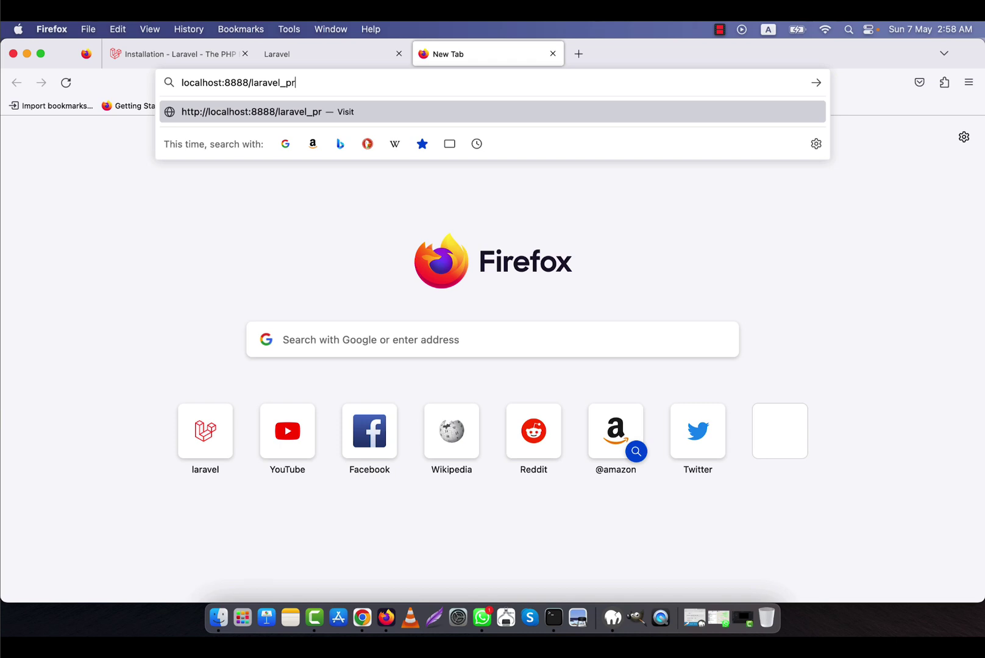
Load localhost:8888/laravel_practice in a new browser tab and compare its address and port with the project folder in Finder
key(Return)
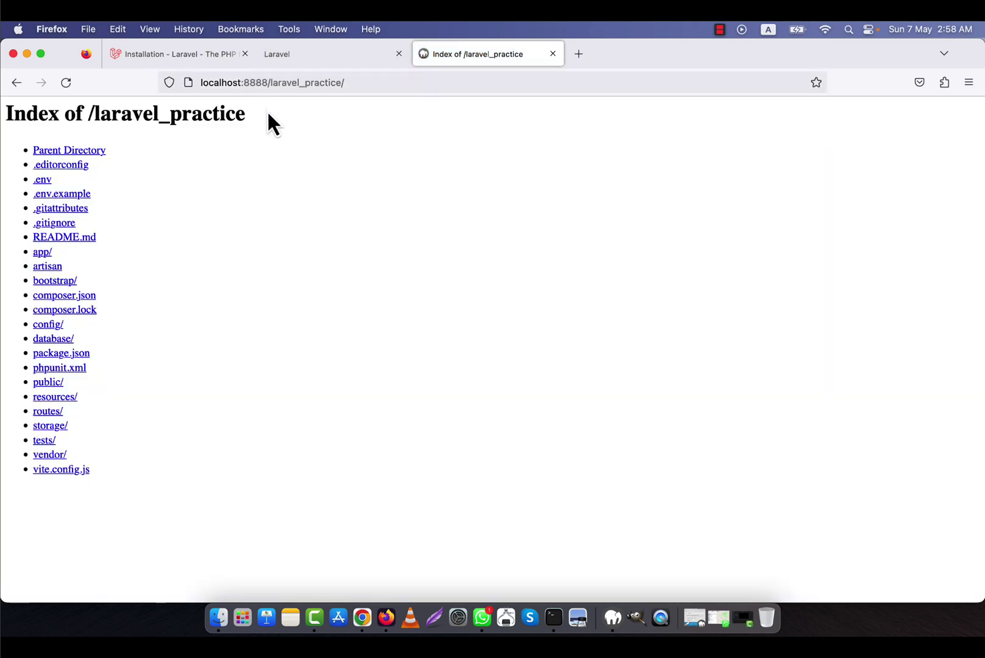
click(218, 618)
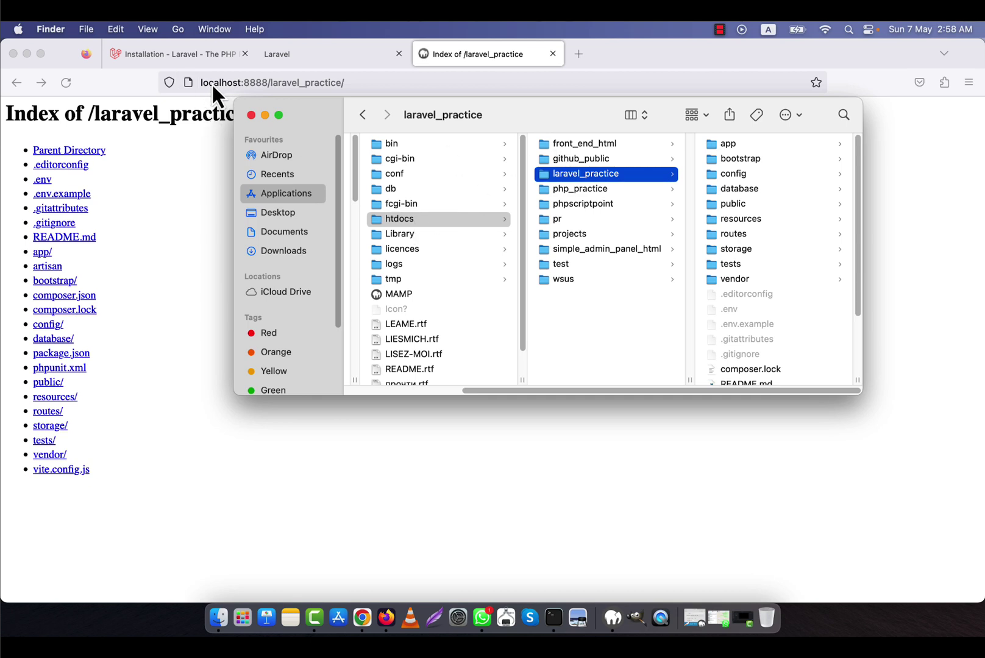
click(281, 82)
click(247, 82)
drag(244, 83, 269, 82)
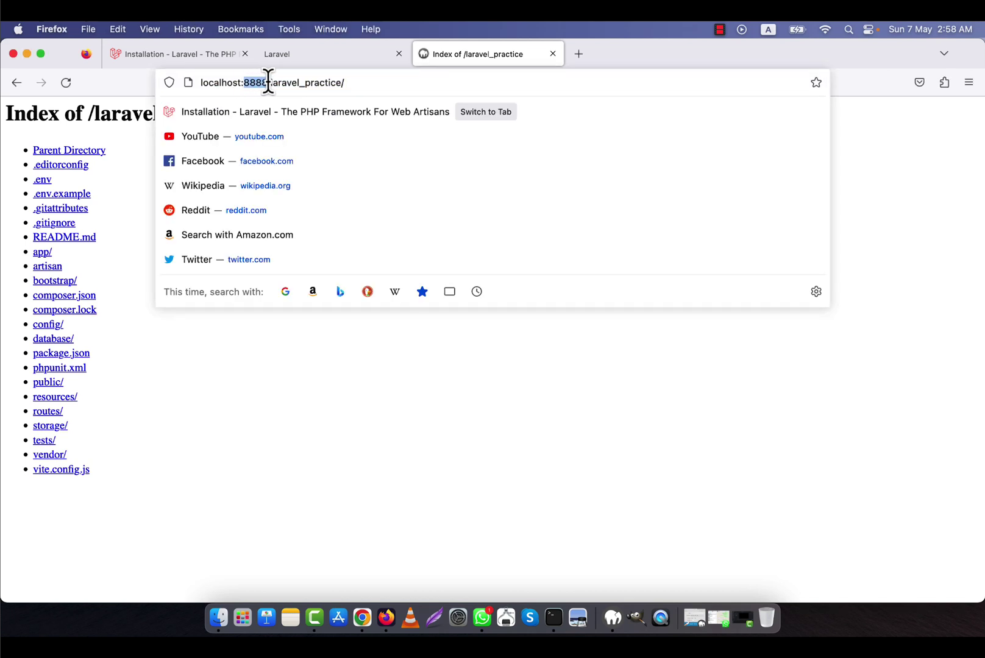
double_click(246, 84)
click(250, 84)
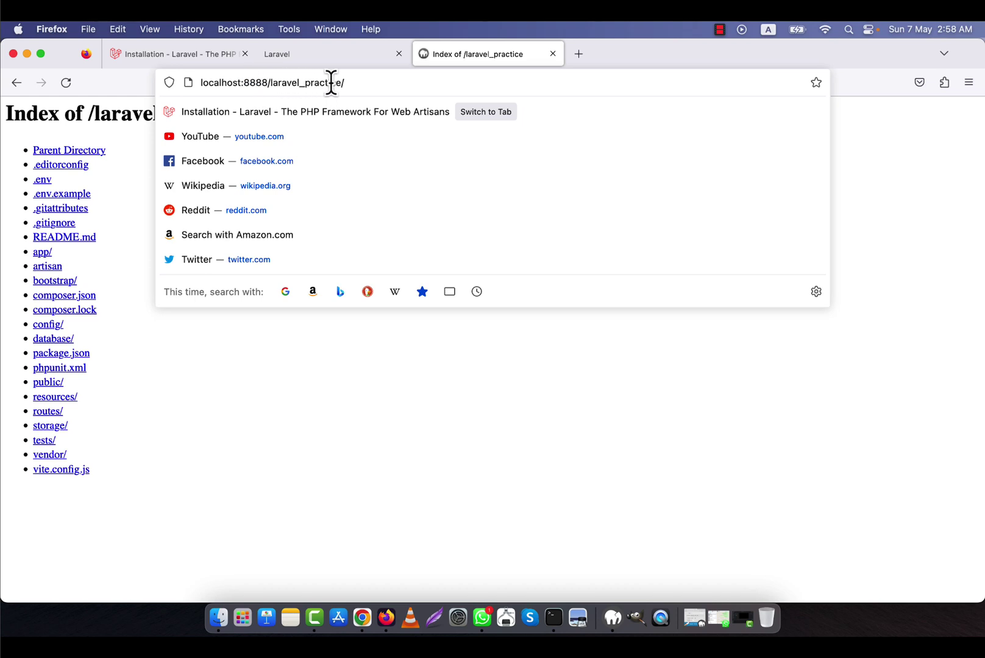
click(291, 359)
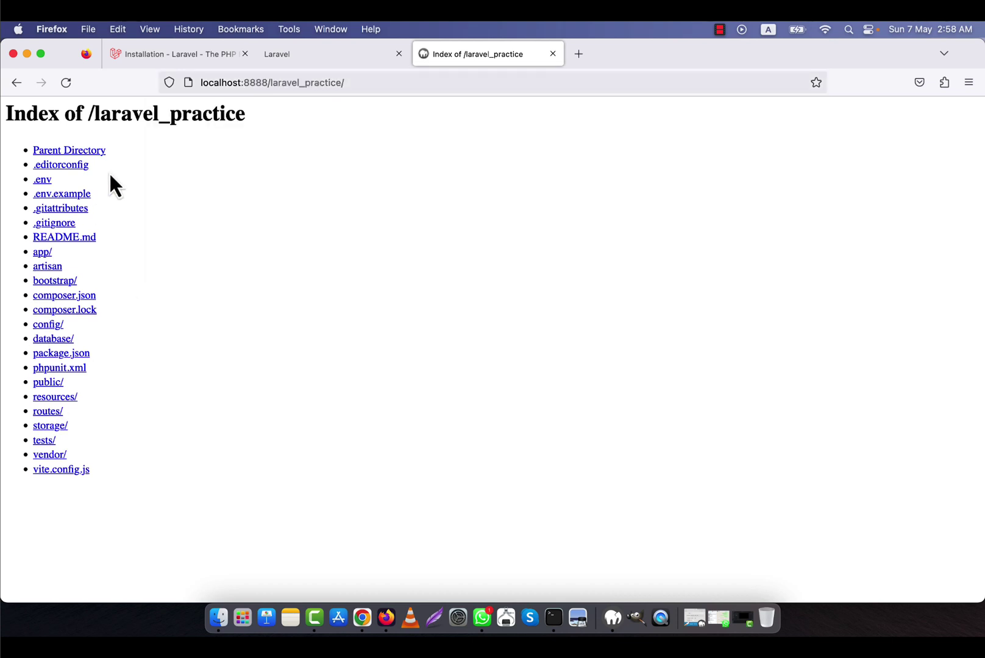
Open the public folder from the project's directory listing and review the page's full address
click(42, 383)
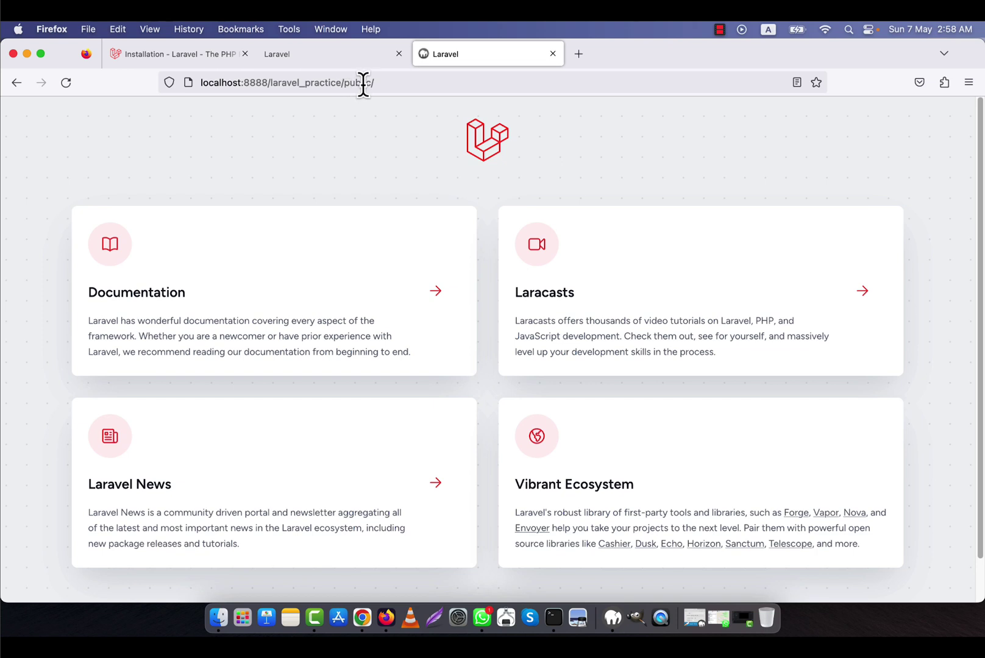
drag(382, 82, 182, 82)
click(117, 135)
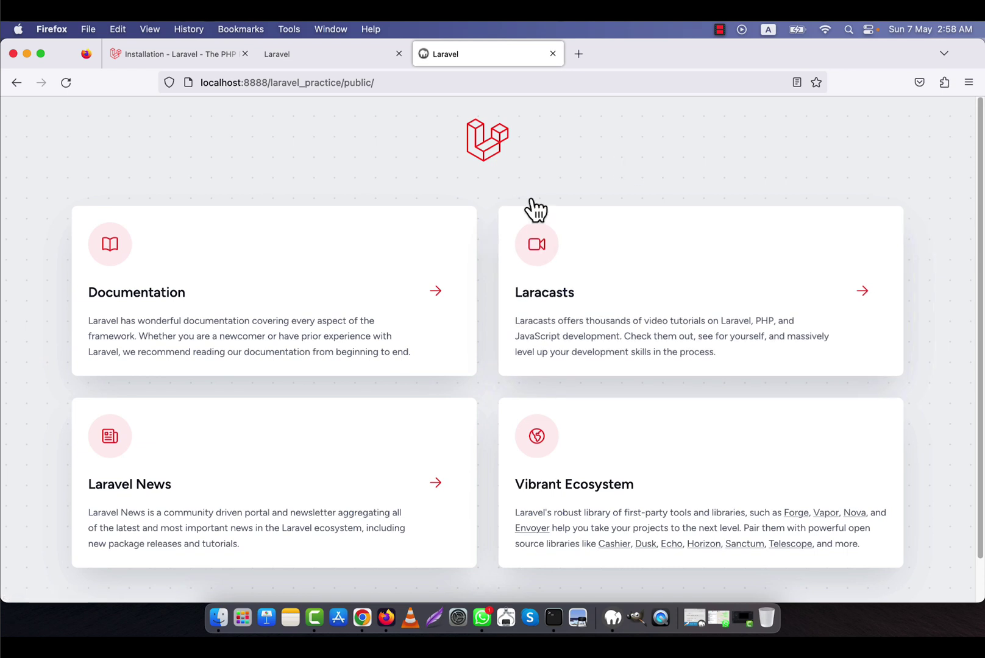
Examine the project's public folder and its .htaccess file in Finder, and match it to the public part of the Firefox page address
click(219, 617)
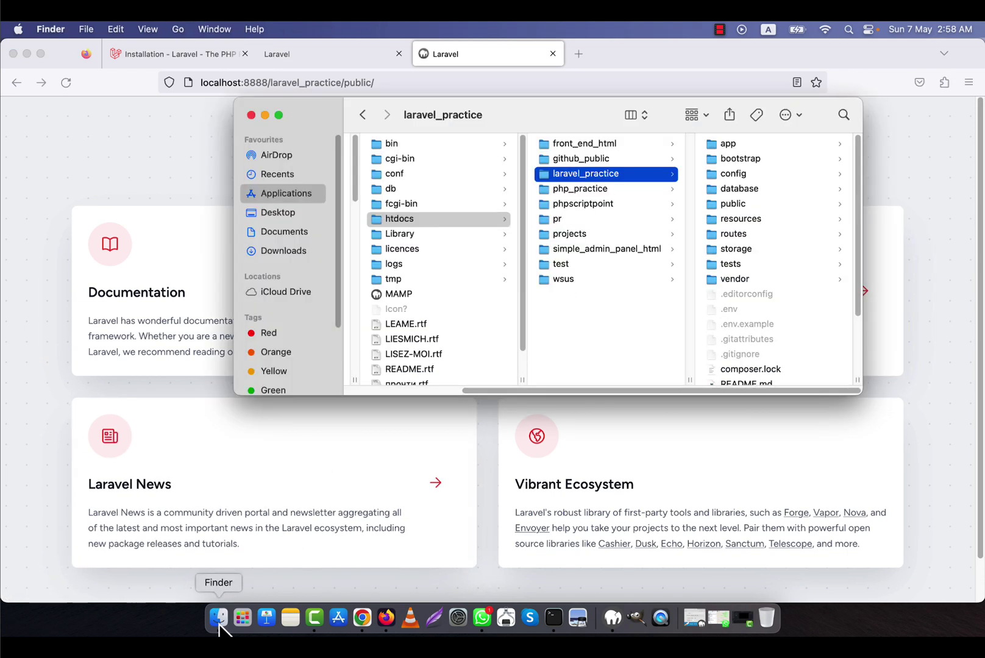
click(735, 204)
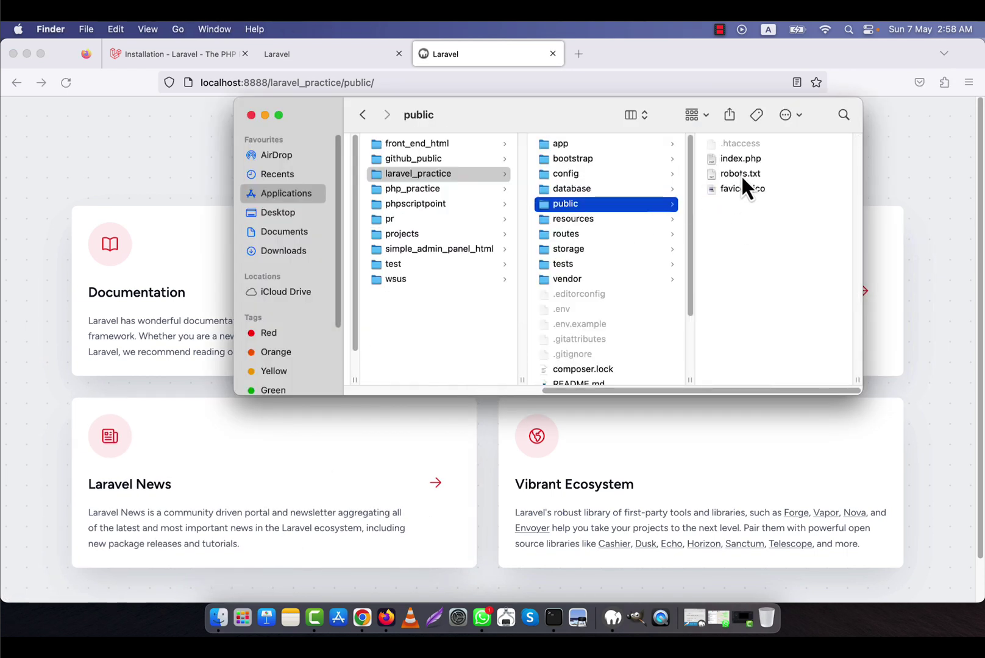
click(745, 147)
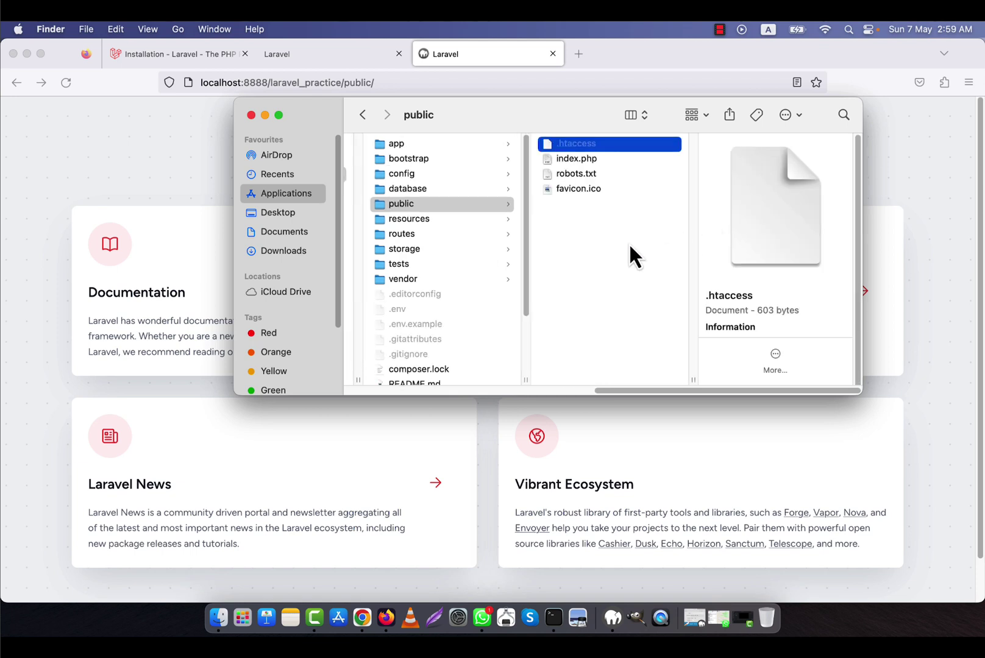
click(168, 214)
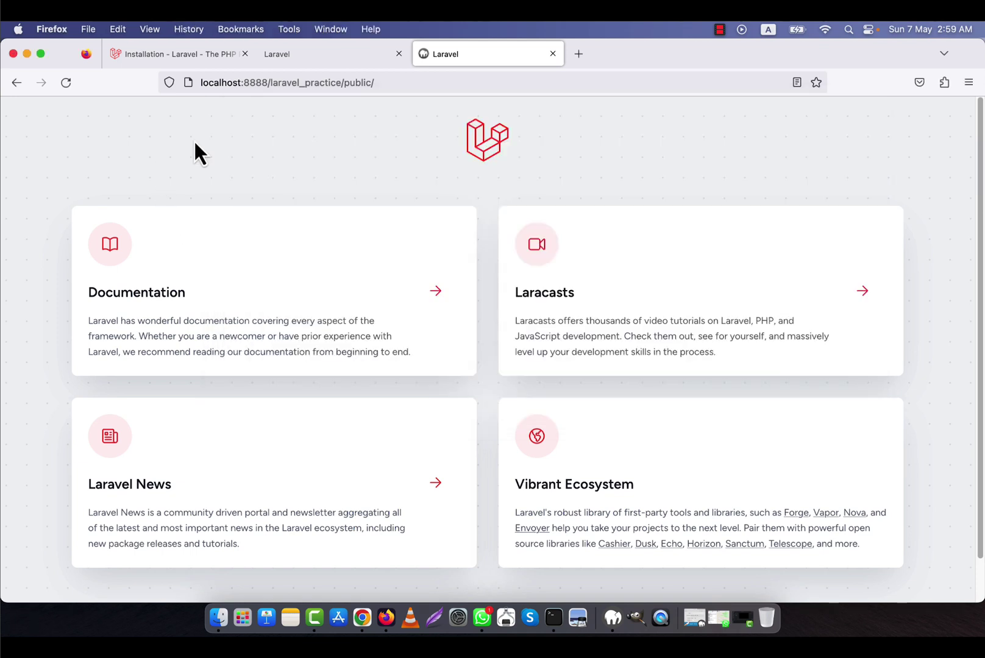
drag(344, 82, 372, 83)
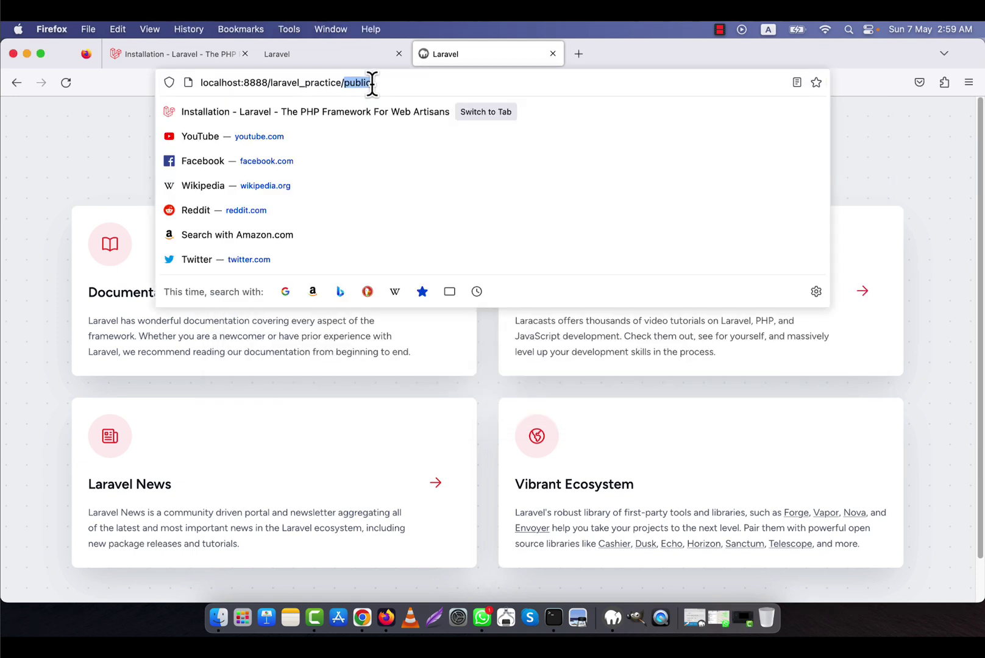
click(4, 190)
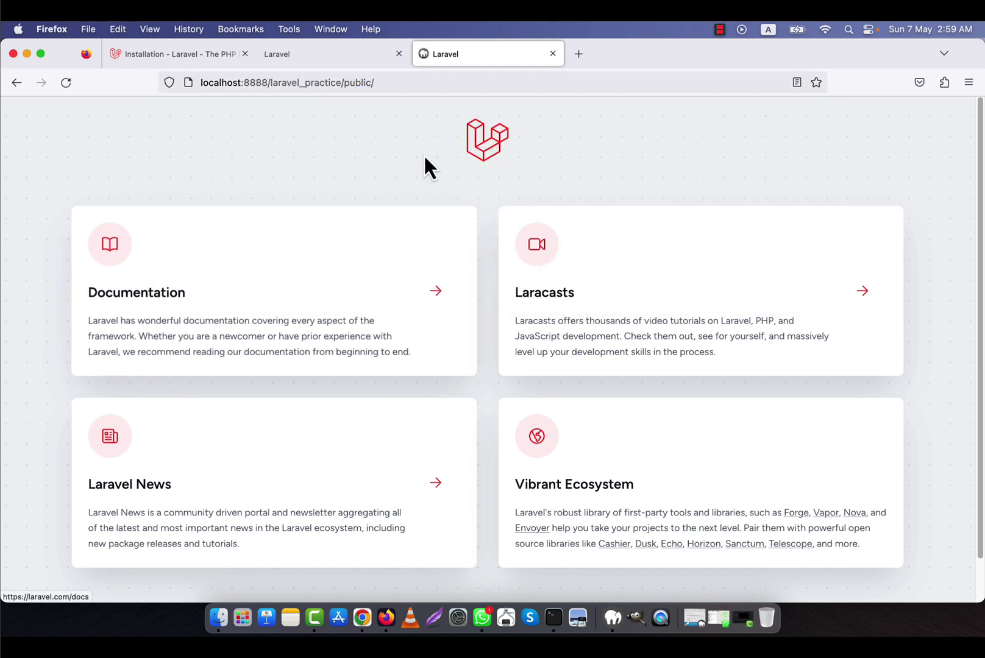